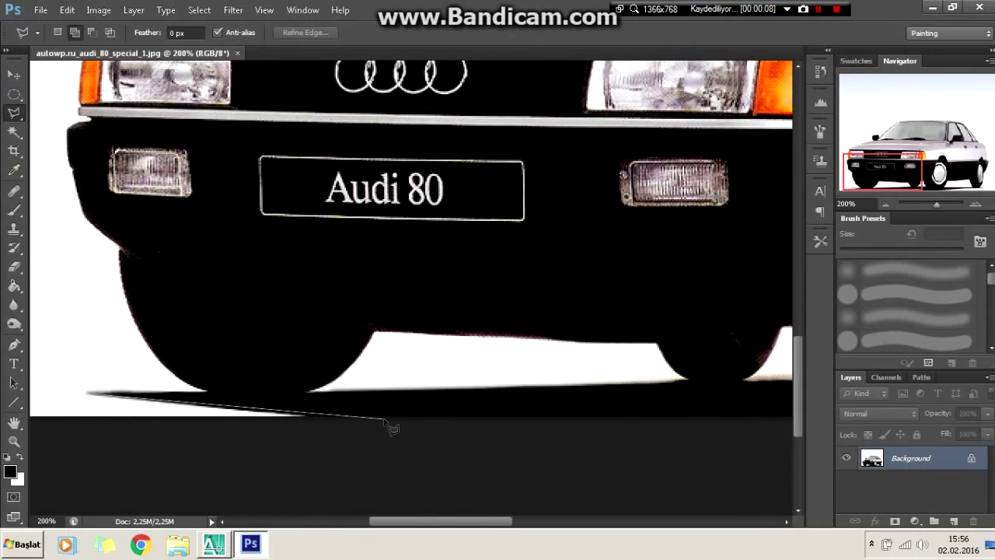
Place Polygonal Lasso points along the Audi's underside, rear wheel and roof edge
click(703, 449)
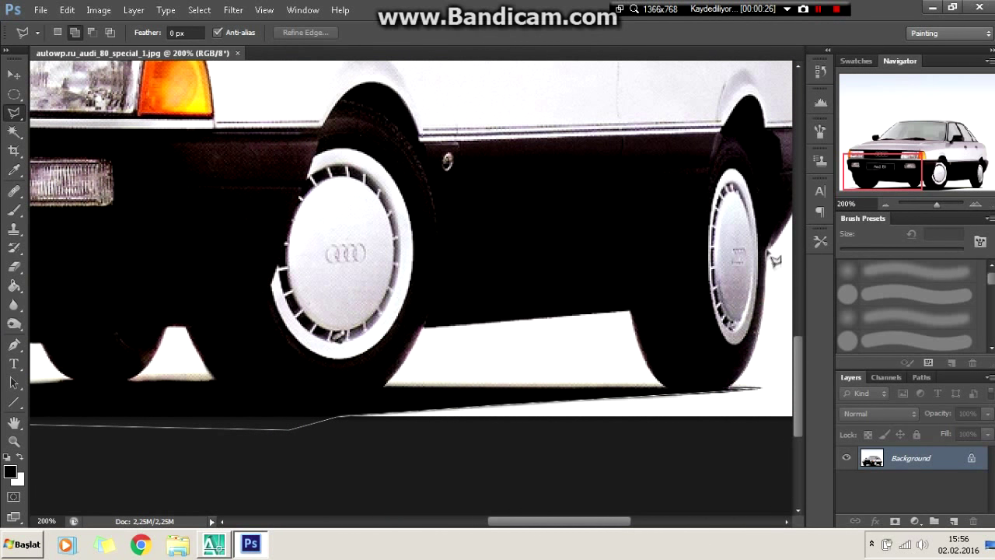
key(ctrl+plus)
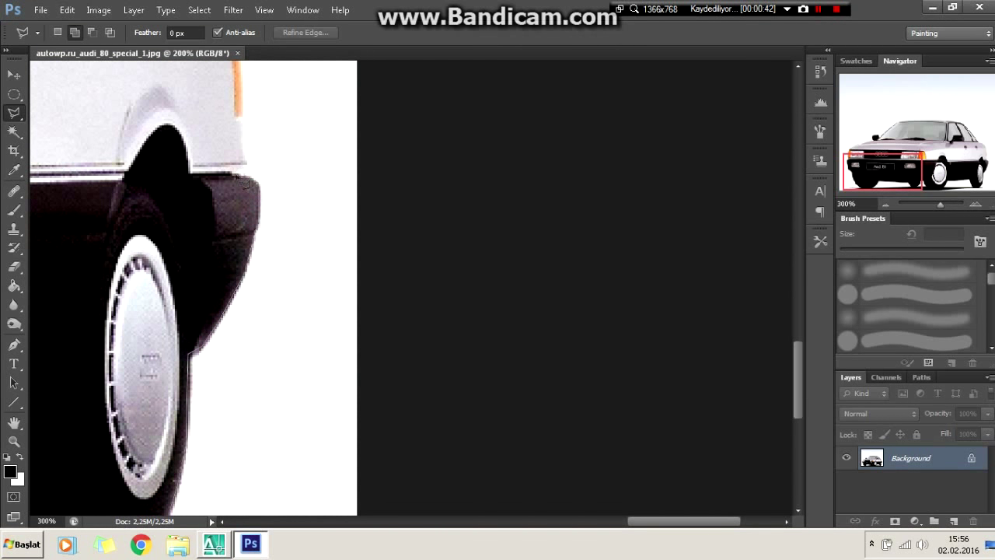
drag(251, 111, 344, 154)
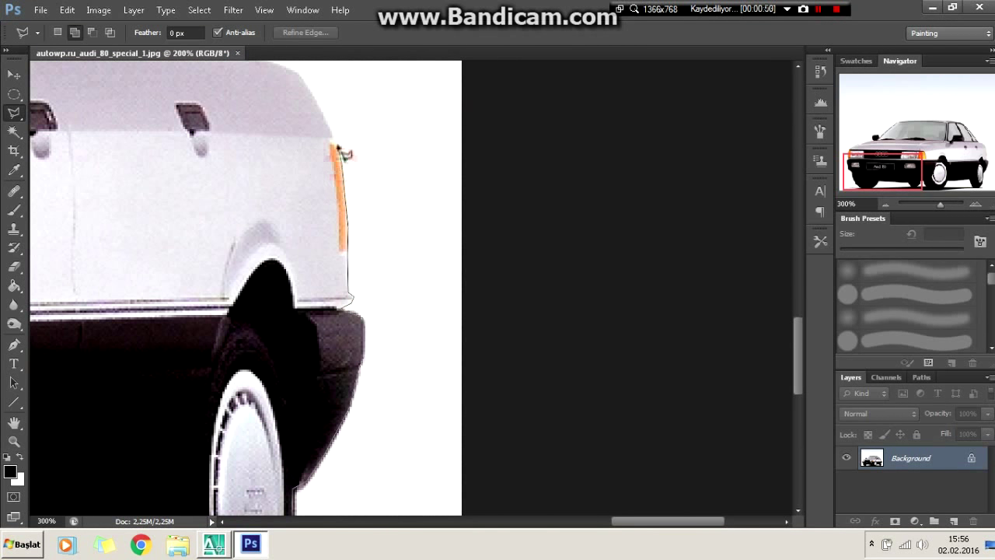
click(299, 69)
drag(299, 68, 455, 363)
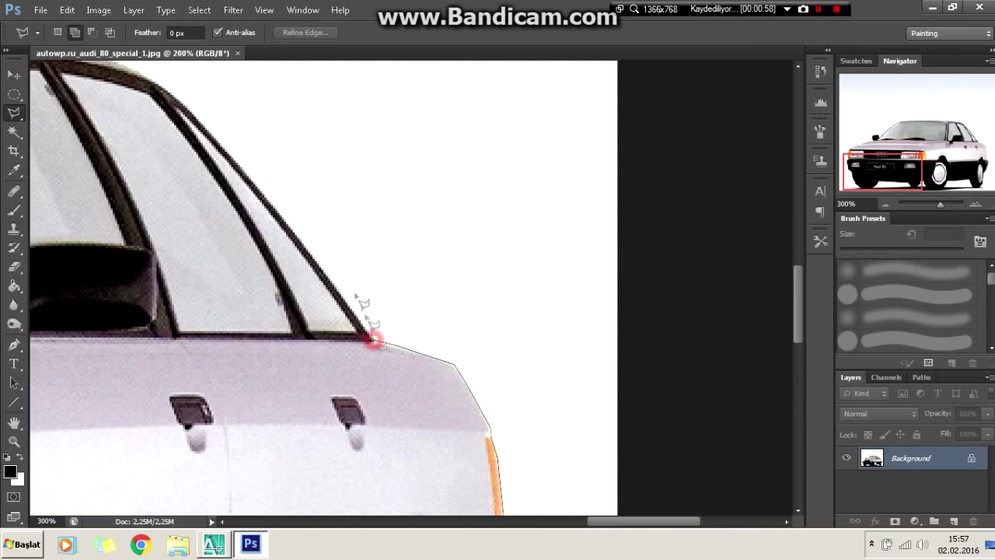
drag(185, 107, 545, 212)
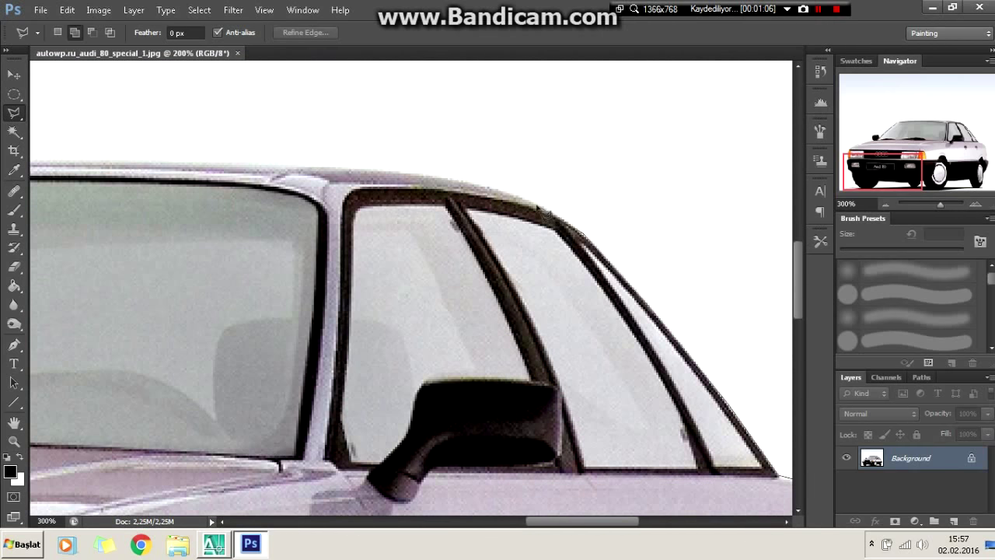
Continue the outline down the windshield pillar, along the hood edge and to the front bumper
scroll(198, 163, left, 2)
scroll(186, 167, left, 5)
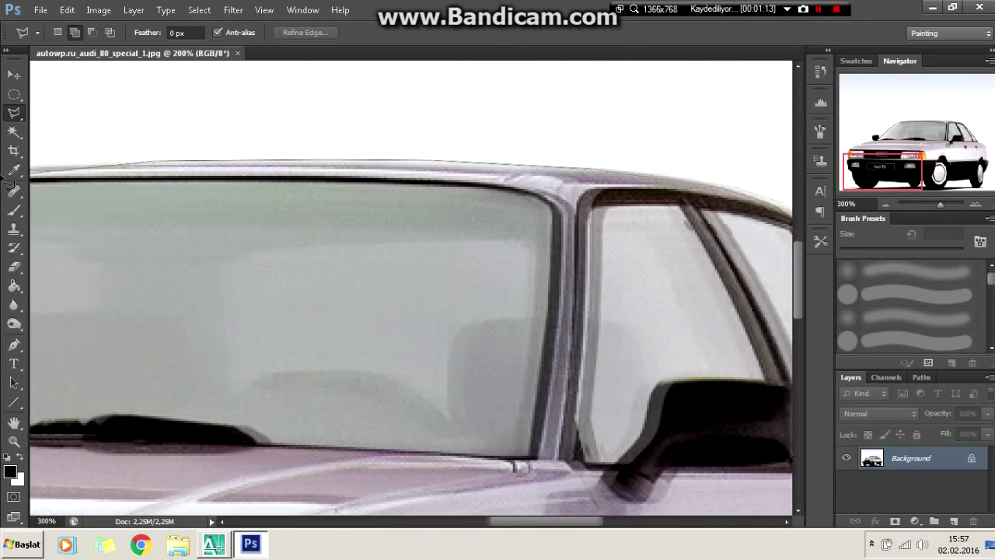
scroll(179, 171, left, 3)
scroll(116, 225, left, 4)
scroll(218, 248, left, 2)
click(234, 253)
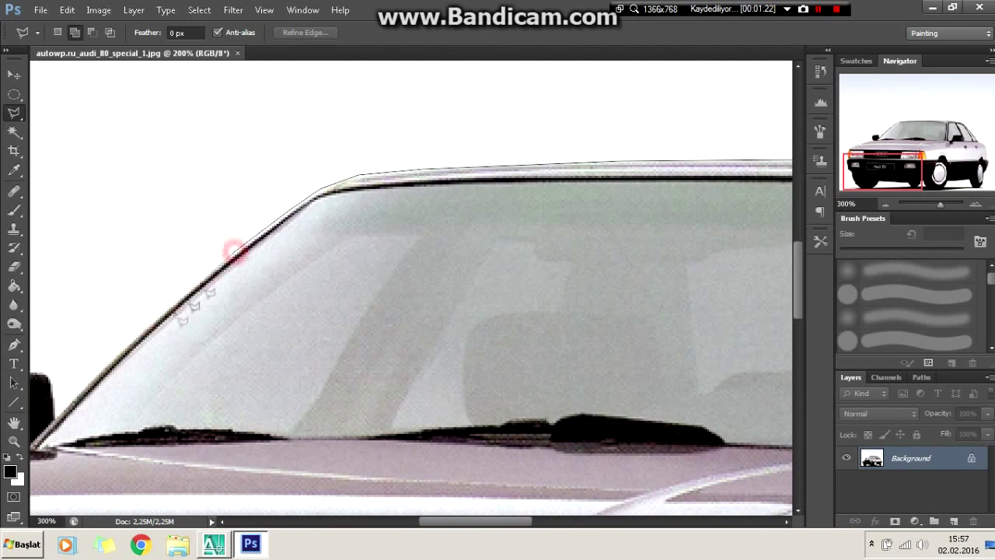
scroll(49, 381, left, 4)
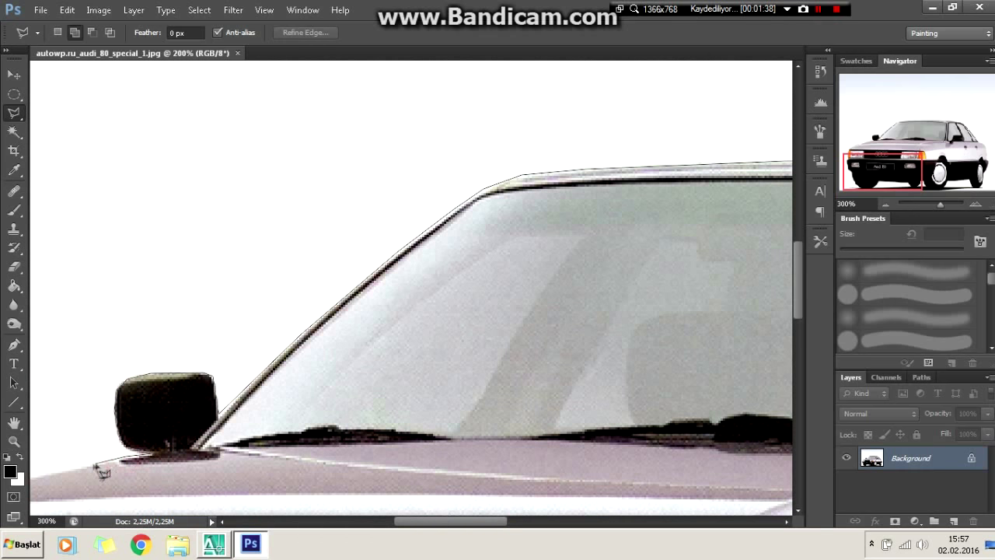
scroll(101, 470, down, 5)
scroll(101, 470, left, 4)
scroll(226, 303, left, 2)
click(225, 299)
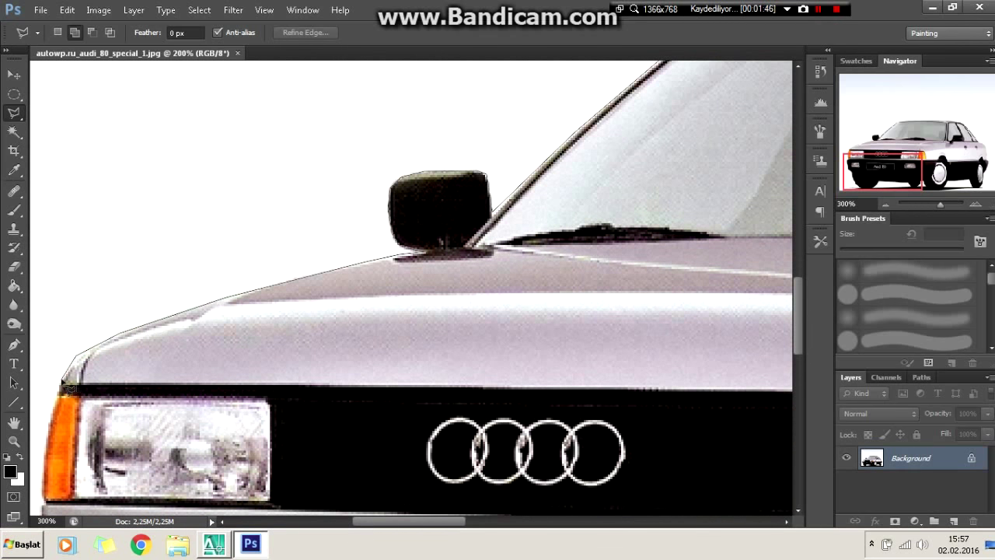
scroll(69, 386, left, 1)
scroll(155, 357, down, 3)
scroll(155, 357, left, 2)
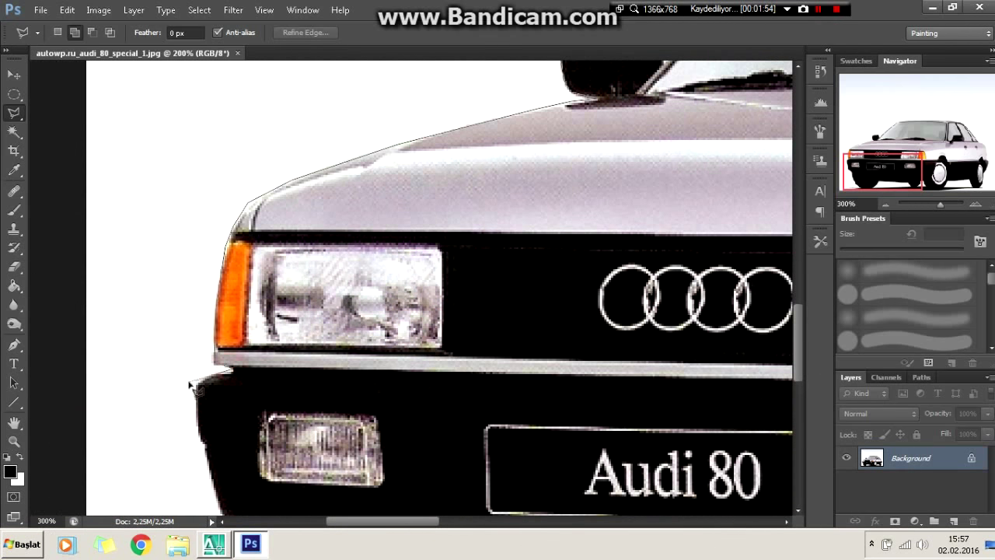
click(207, 441)
scroll(226, 424, down, 3)
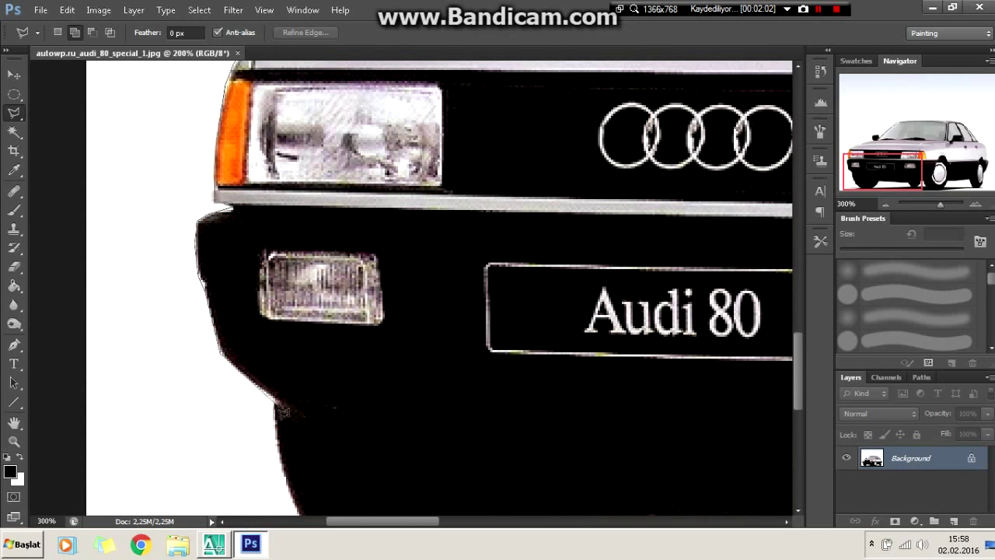
scroll(291, 412, down, 1)
scroll(319, 417, down, 2)
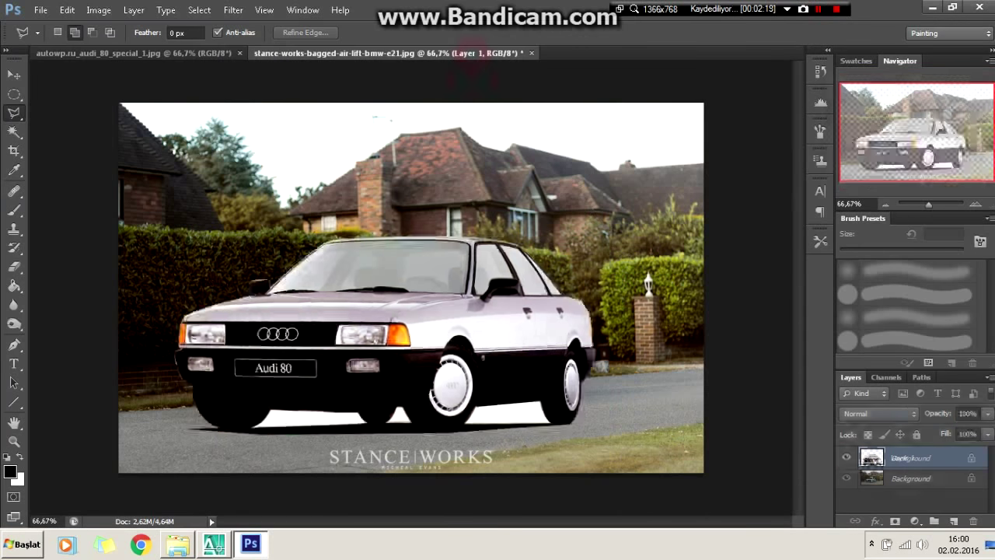
Lasso and delete the white patches between the wheels and under the front bumper
key(ctrl+plus)
key(ctrl+plus)
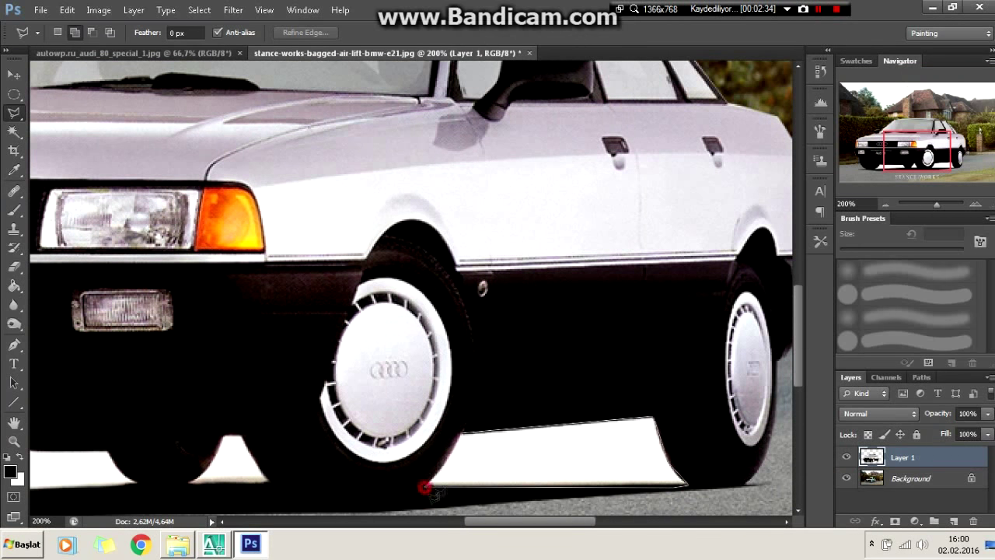
click(462, 456)
key(Delete)
scroll(426, 441, left, 5)
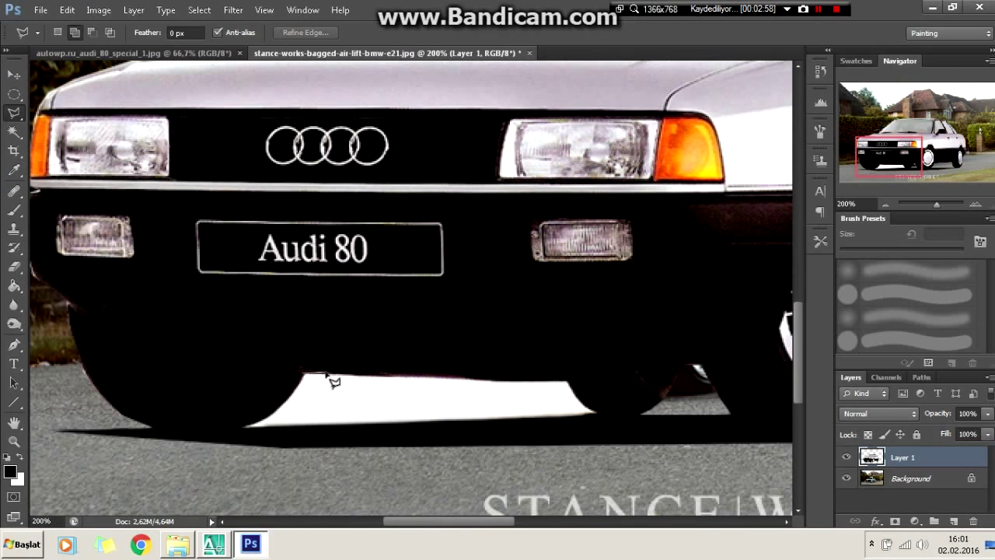
click(352, 420)
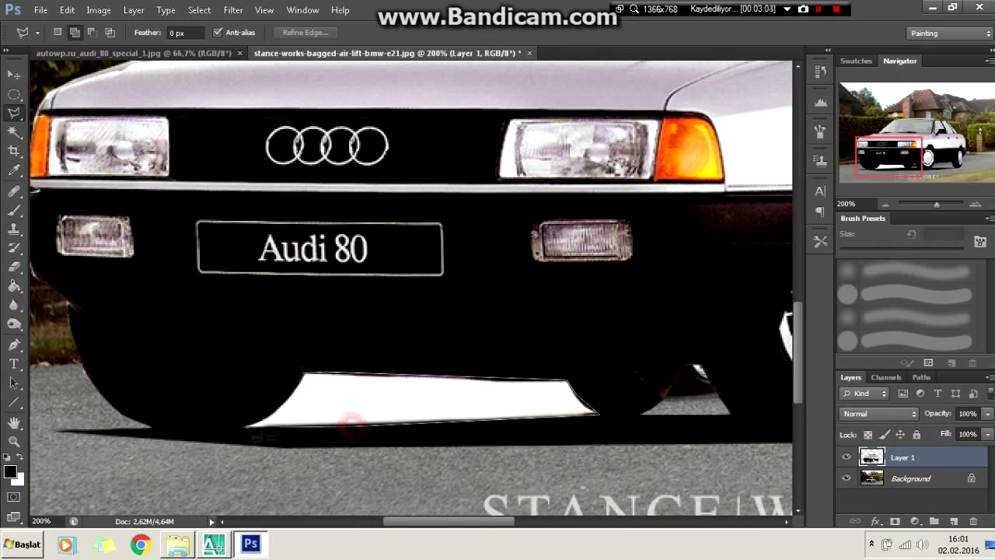
click(299, 400)
key(Delete)
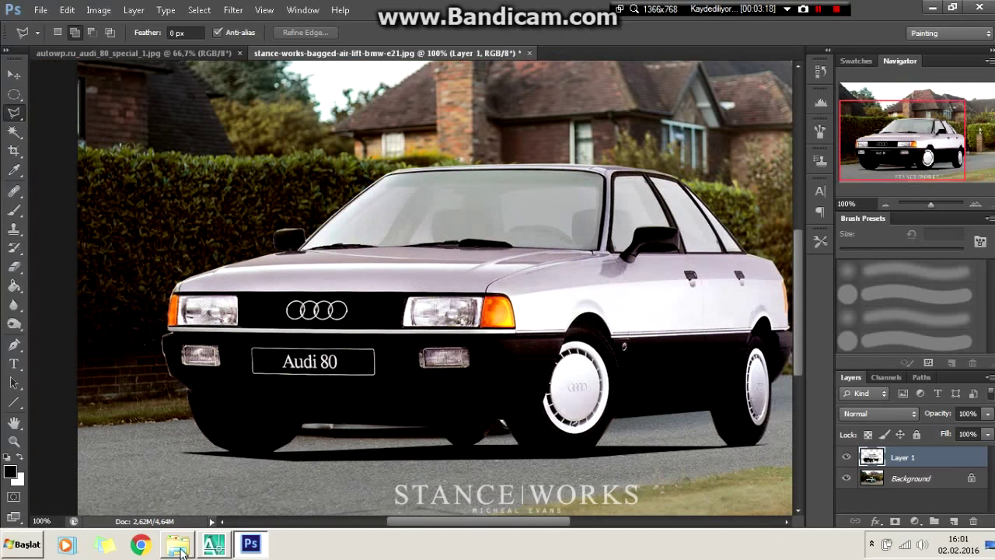
Scroll the Donorlar folder down to the white Integra Type R picture and open it with Photoshop
click(178, 544)
scroll(717, 305, down, 3)
scroll(717, 305, down, 3)
scroll(711, 307, down, 3)
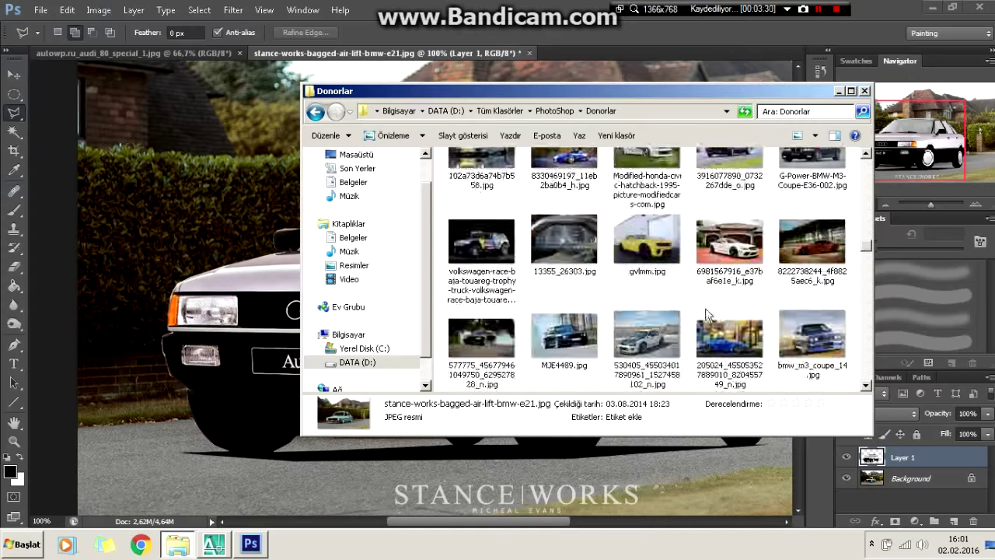
scroll(705, 309, down, 3)
scroll(705, 309, down, 3)
scroll(663, 292, down, 3)
scroll(663, 303, down, 3)
scroll(663, 306, down, 3)
scroll(665, 309, down, 3)
scroll(664, 310, down, 3)
scroll(665, 309, down, 3)
scroll(665, 309, down, 3)
scroll(665, 309, down, 3)
scroll(665, 309, down, 3)
scroll(665, 309, down, 3)
scroll(665, 311, down, 3)
scroll(699, 317, down, 3)
right_click(693, 342)
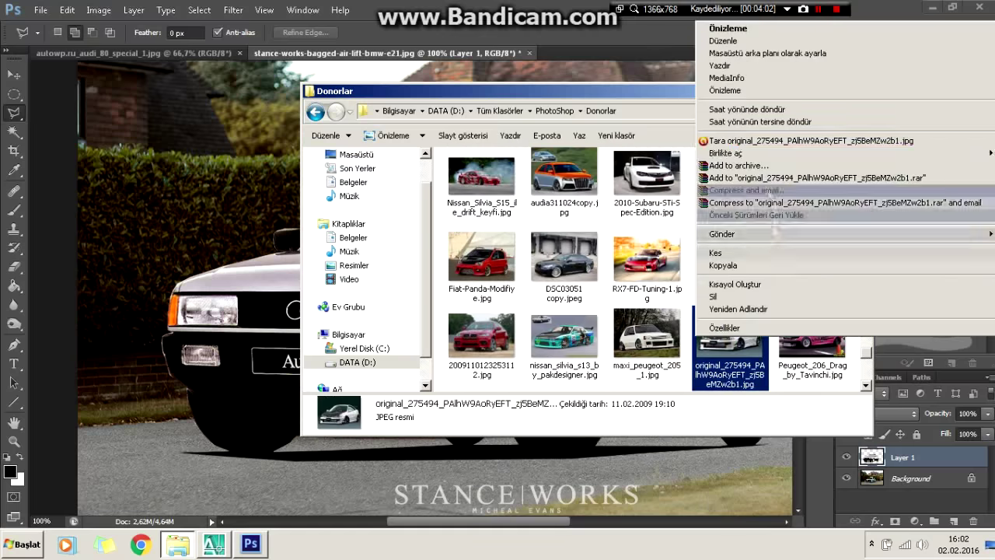
click(606, 144)
scroll(410, 288, left, 5)
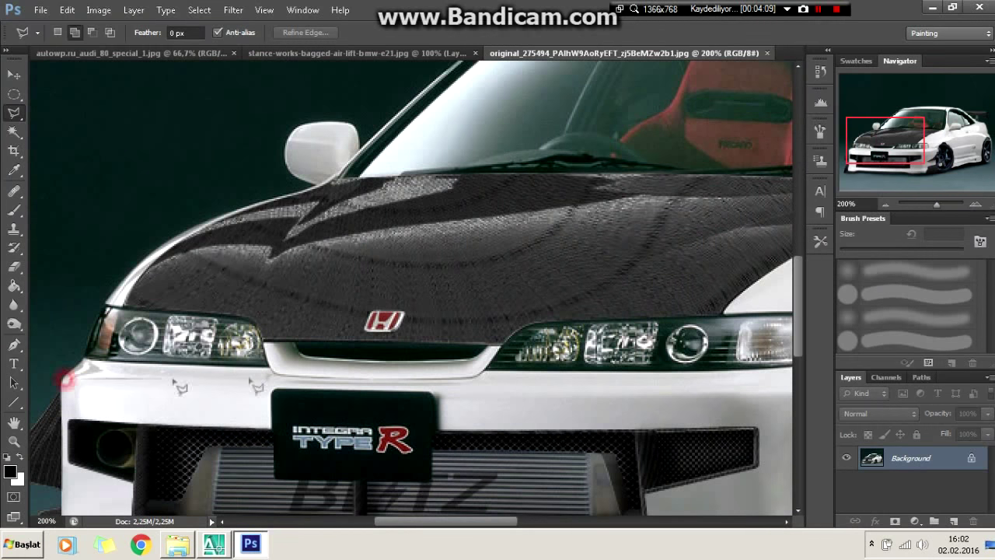
Outline the Integra's front bumper, then add its left corner to the selection
scroll(610, 388, right, 5)
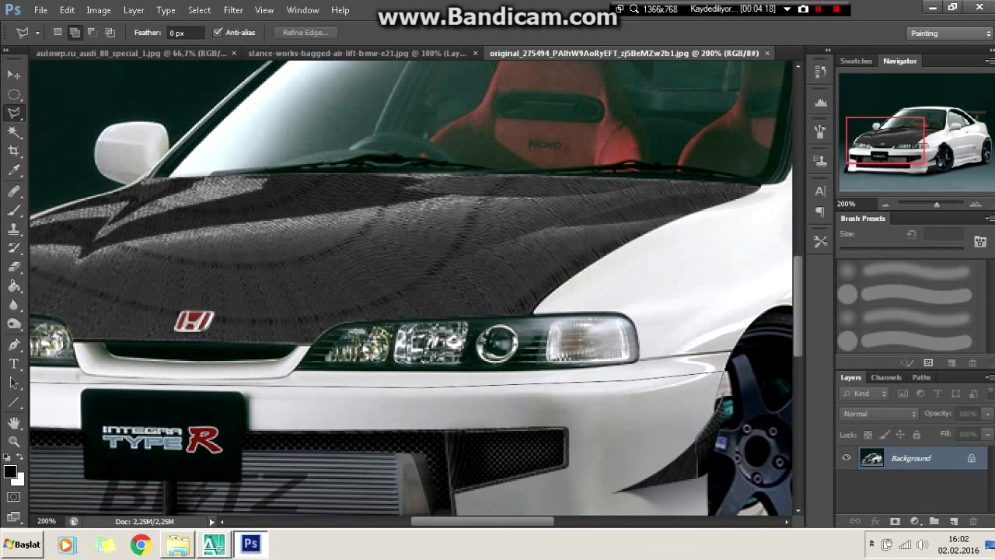
scroll(717, 481, down, 4)
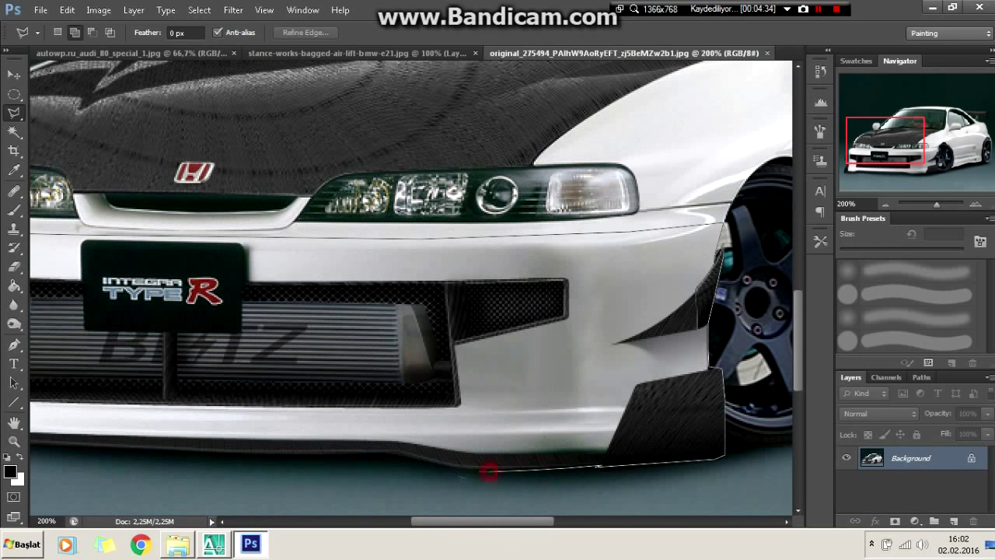
scroll(185, 462, left, 5)
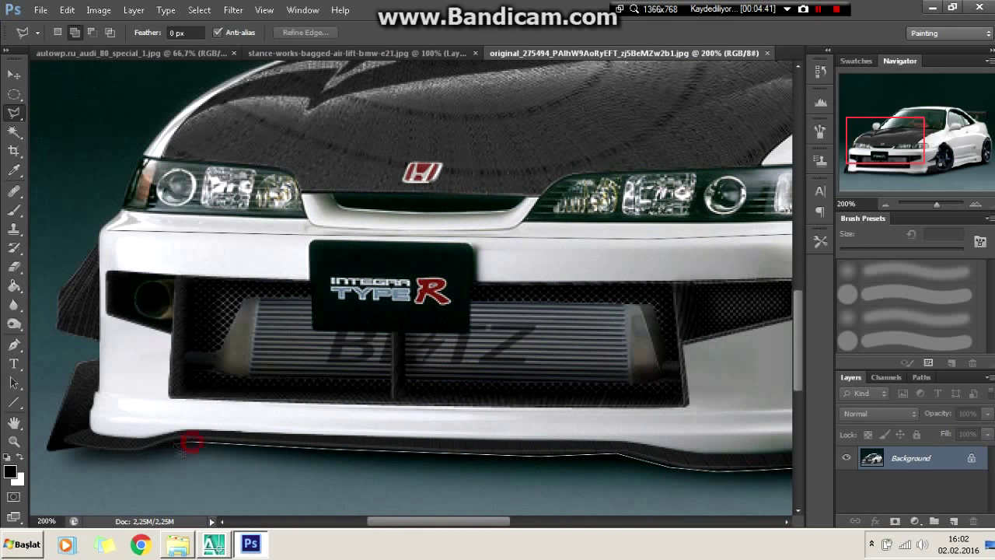
drag(78, 457, 209, 454)
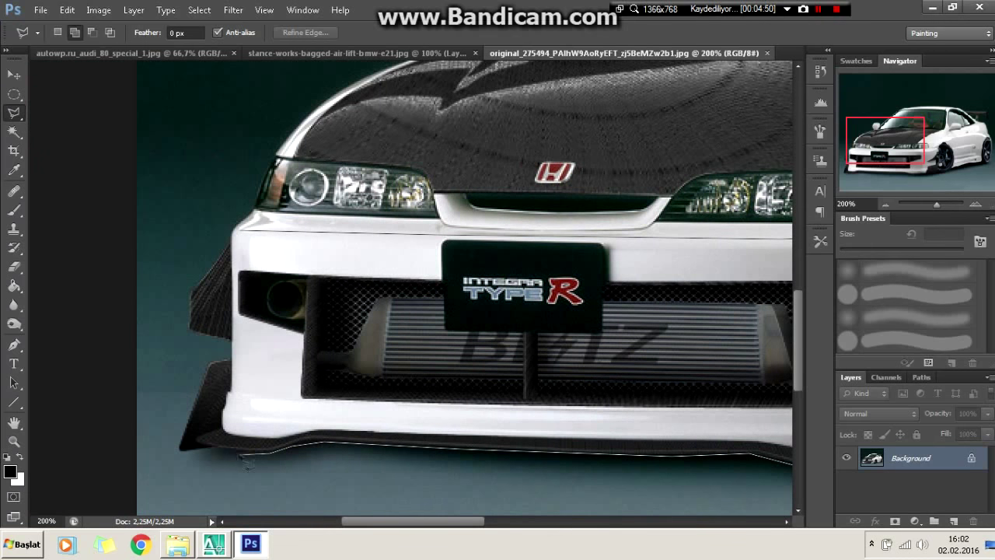
click(185, 455)
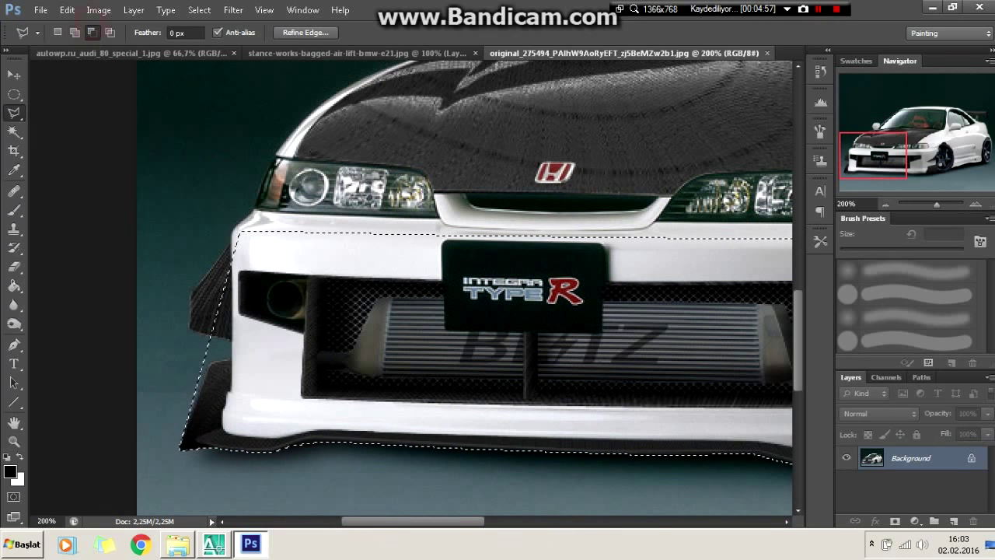
click(75, 32)
click(192, 315)
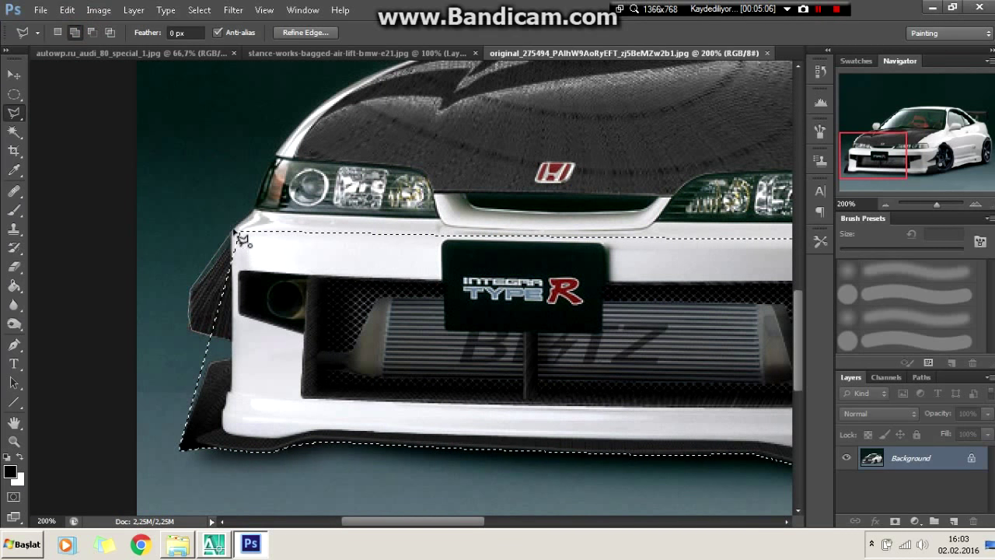
Copy the bumper and paste it into the Audi street photo as a new layer
key(ctrl+minus)
key(ctrl+minus)
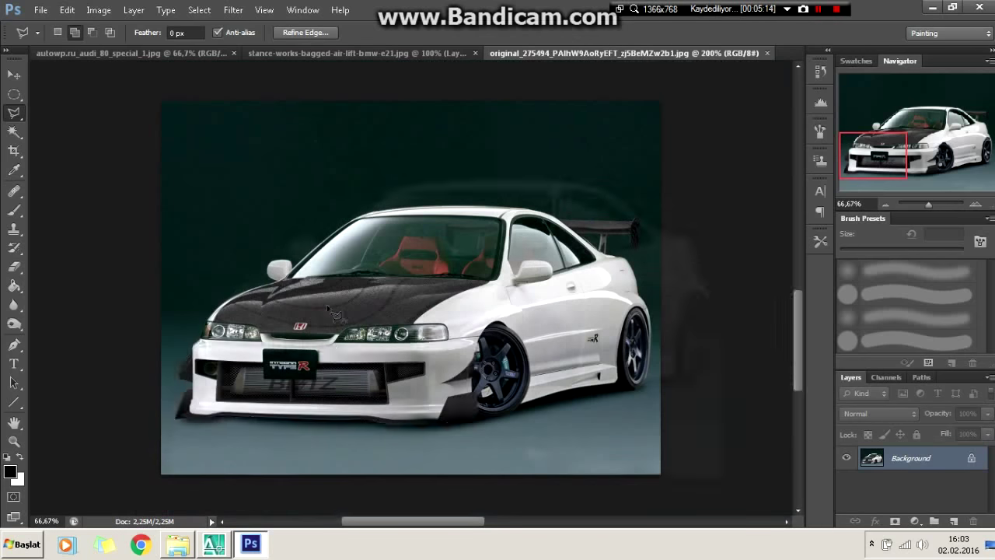
key(ctrl+c)
click(358, 53)
key(ctrl+v)
right_click(435, 260)
Scale and position the pasted bumper on the Audi, warping its edge to meet the wheel arch
click(478, 373)
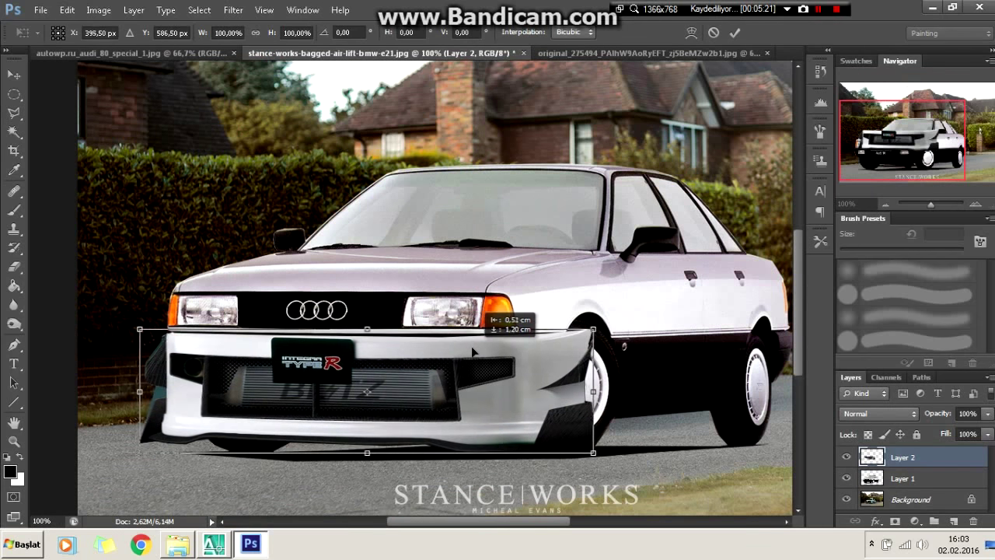
drag(593, 452, 568, 447)
drag(449, 351, 446, 350)
key(ctrl+plus)
key(ctrl+plus)
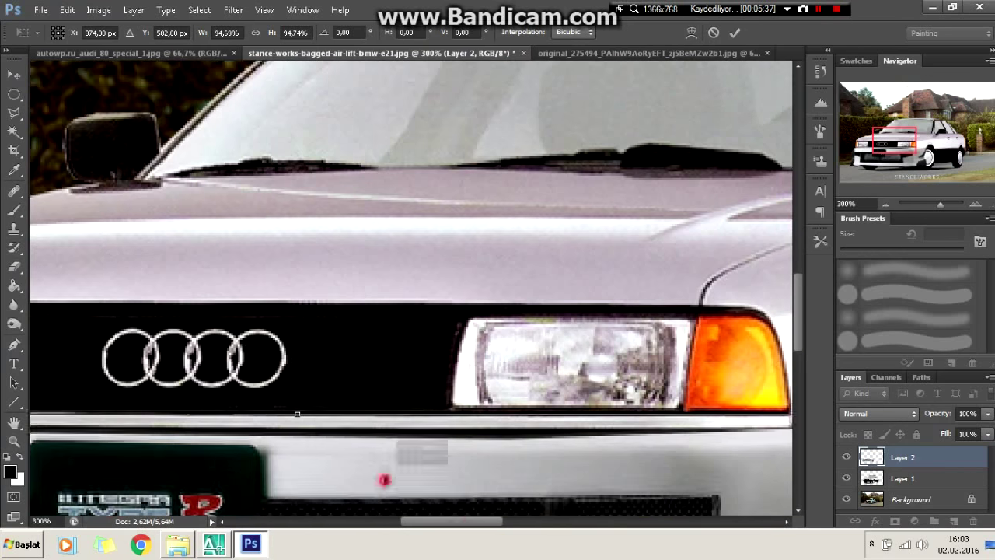
scroll(412, 287, right, 5)
click(691, 32)
drag(571, 400, 571, 404)
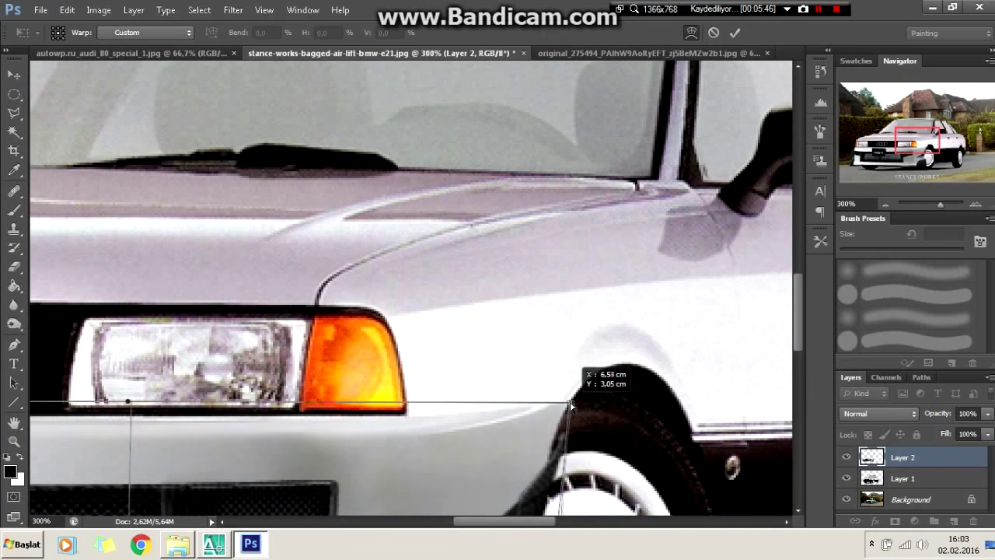
drag(537, 521, 478, 525)
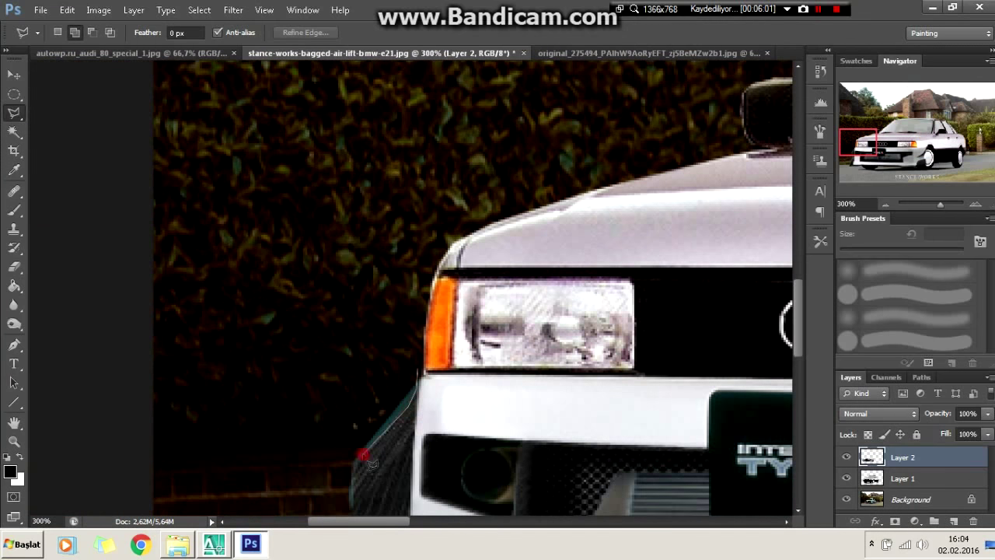
Close a selection around the bumper's left edge to begin the side-panel piece
click(365, 457)
scroll(389, 443, down, 2)
scroll(412, 424, down, 1)
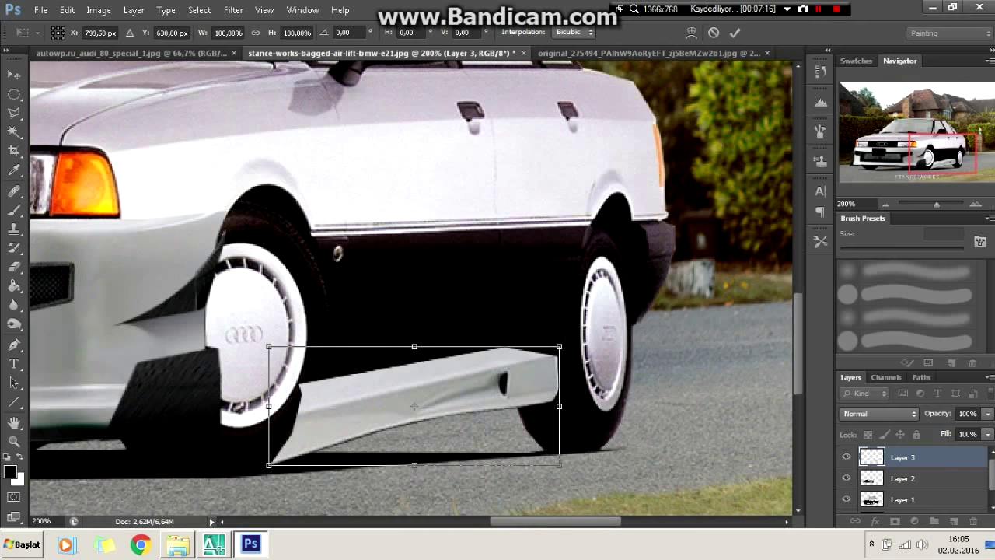
Tilt the side piece to the body line, then lighten the lassoed lower door with Levels and Brightness/Contrast
drag(649, 374, 651, 351)
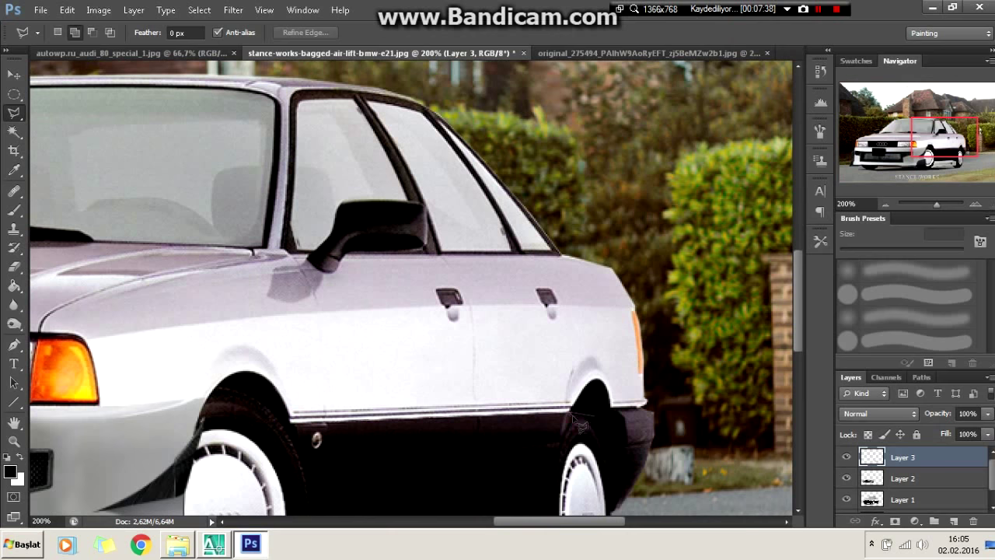
click(545, 453)
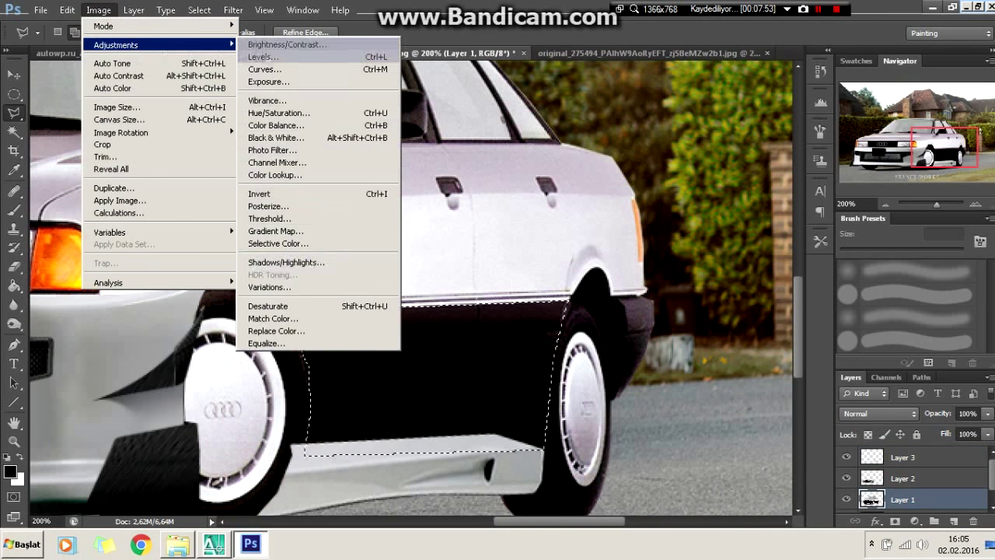
click(275, 60)
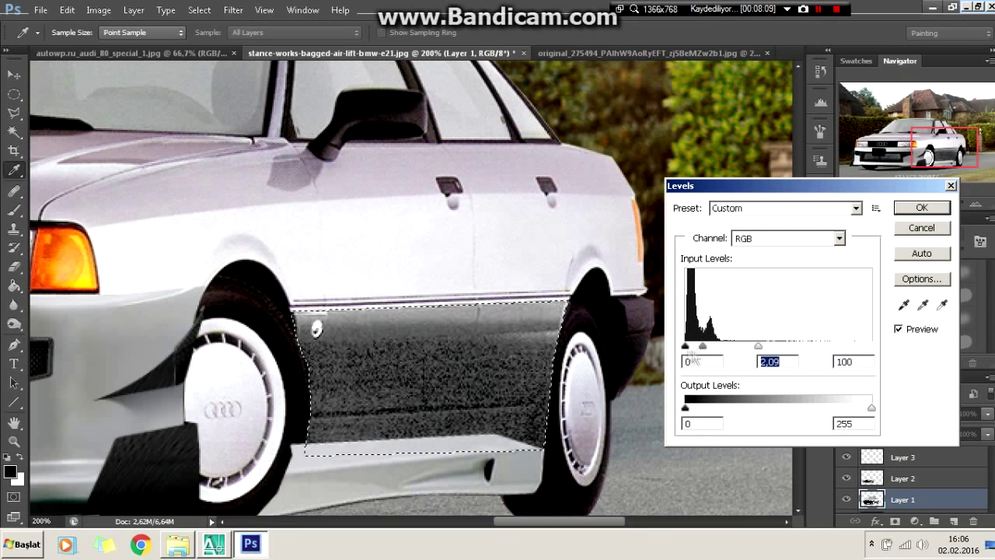
click(286, 44)
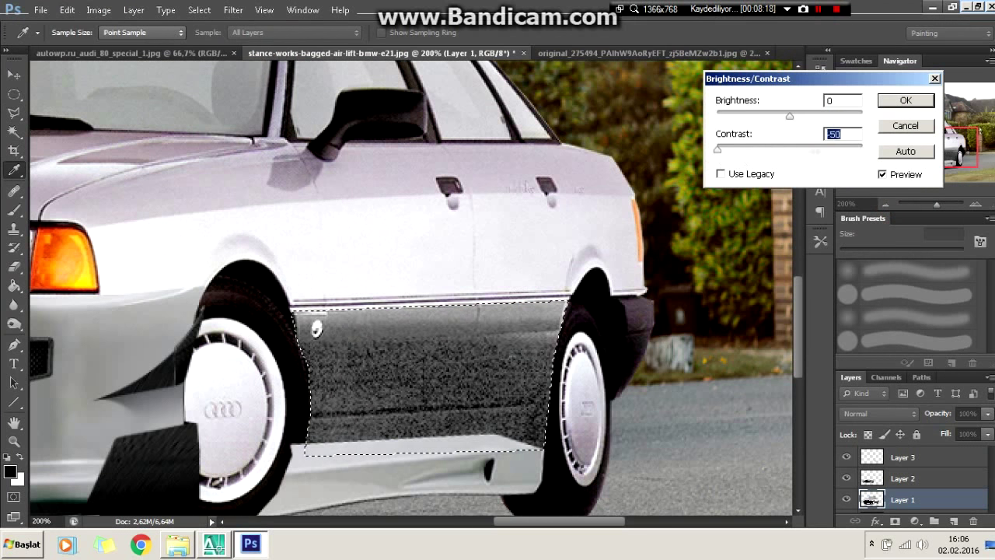
key(Return)
key(l)
click(433, 243)
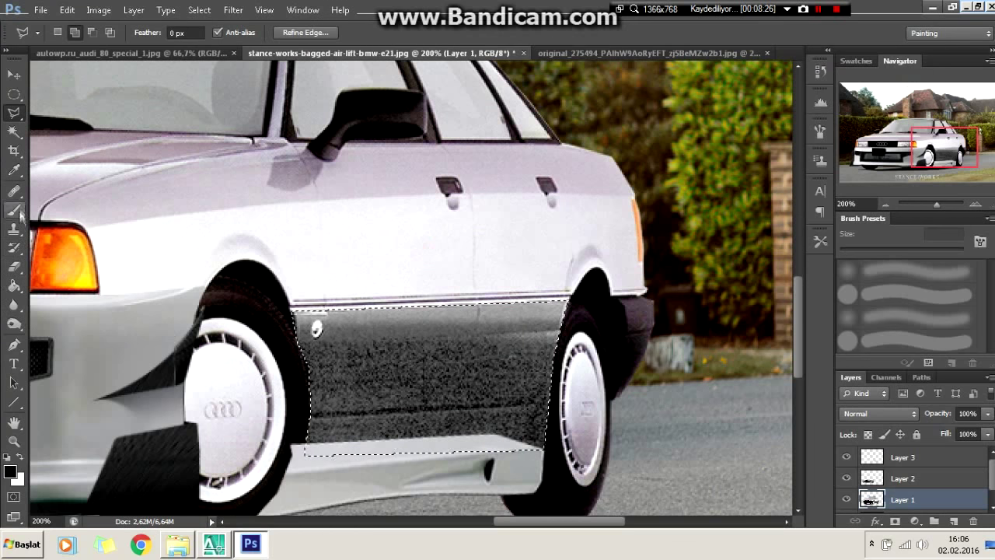
Paint the door panel with a white brush at 38% opacity, then zoom out to the whole car
key(i)
click(388, 249)
key(b)
drag(326, 334, 545, 435)
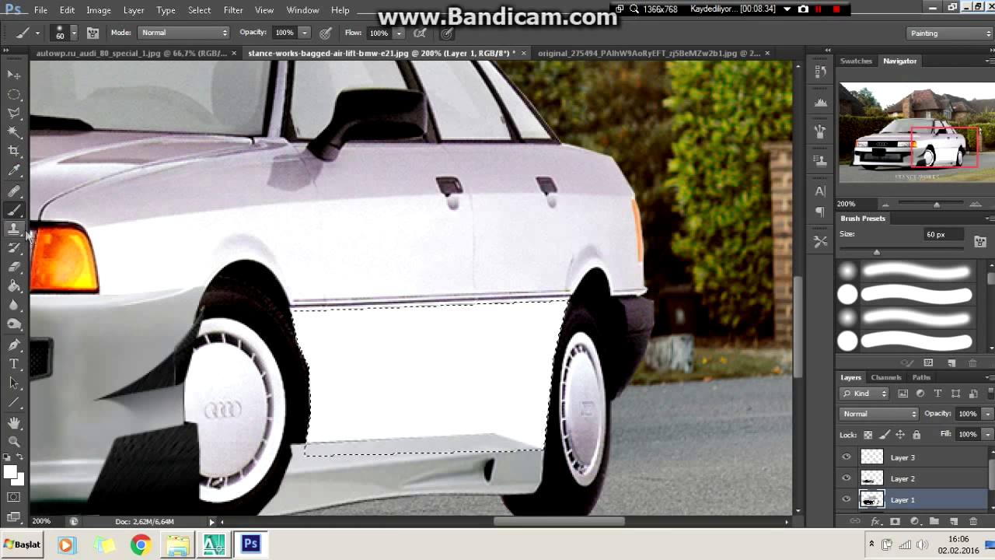
key(shift+F5)
key(Return)
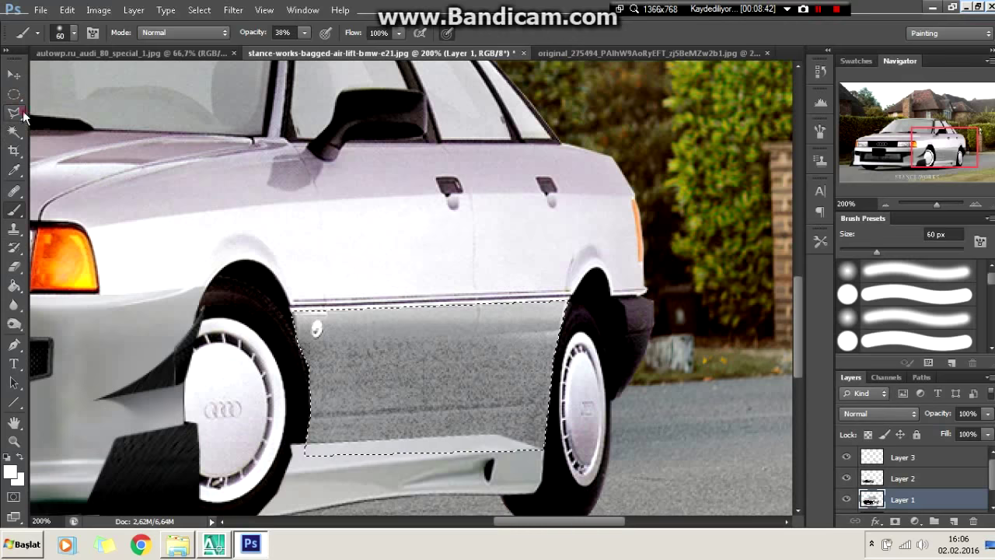
click(14, 113)
key(ctrl+minus)
key(ctrl+minus)
key(alt+bracketright)
key(alt+bracketright)
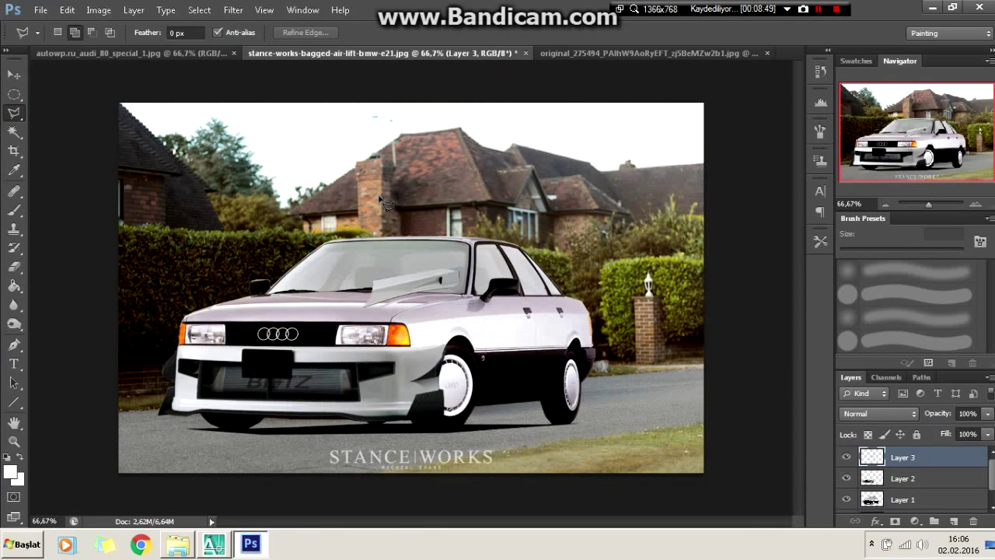
Merge the bumper layer down and copy the Integra's side panel with its five-spoke rear wheel
key(ctrl+e)
key(ctrl+plus)
scroll(510, 524, right, 5)
scroll(454, 456, down, 5)
key(ctrl+plus)
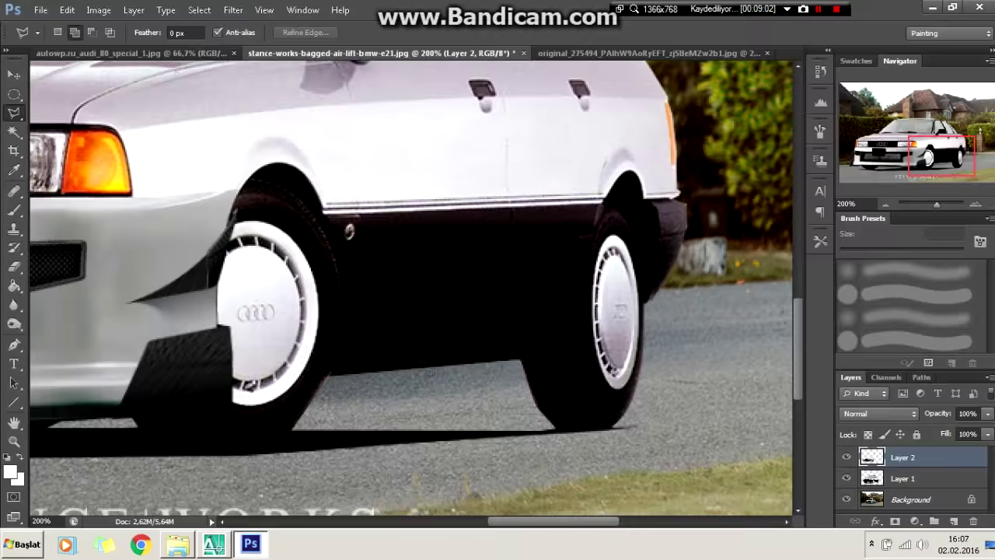
click(544, 52)
right_click(488, 206)
click(533, 213)
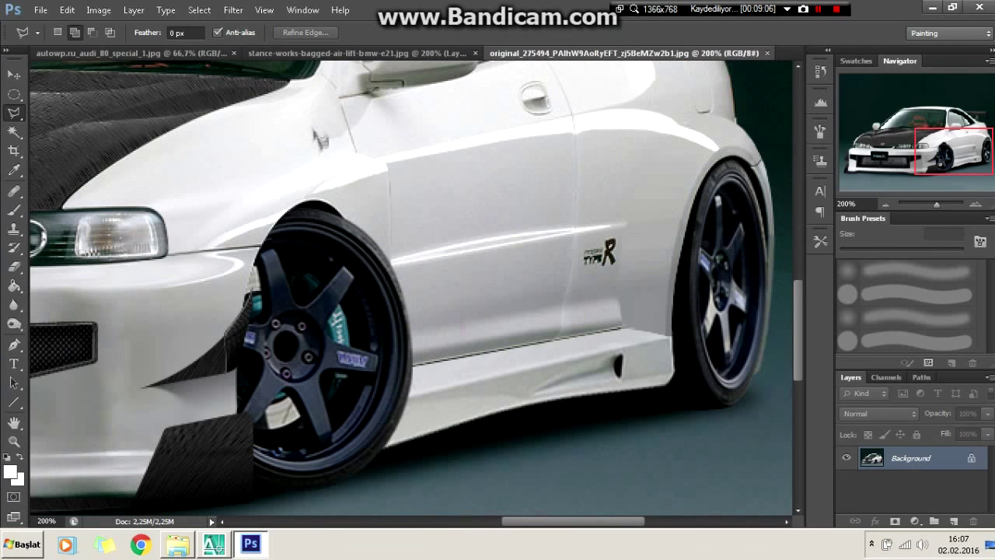
scroll(412, 288, up, 3)
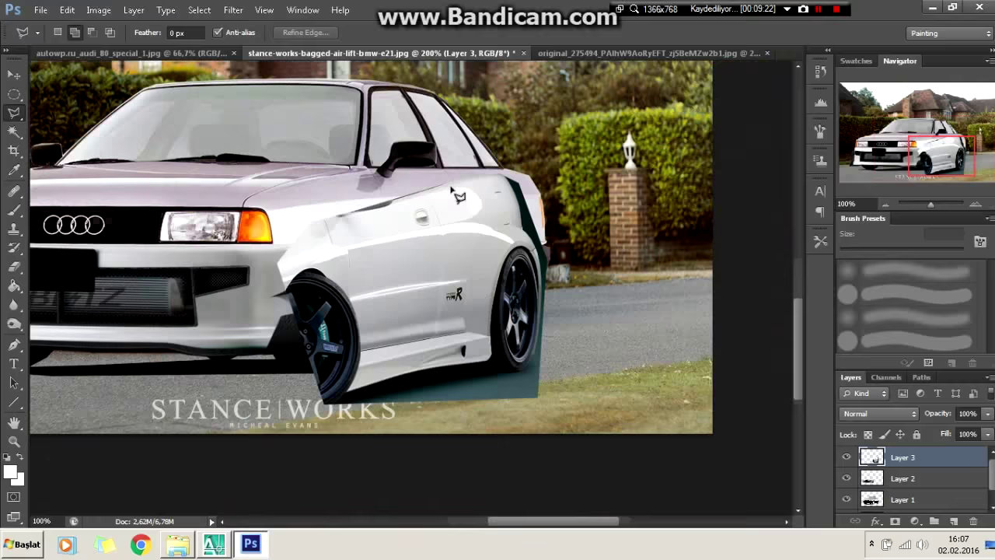
Free Transform the pasted side panel, squashing, rotating and shifting it to fit the Audi's side
key(ctrl+t)
drag(538, 398, 544, 361)
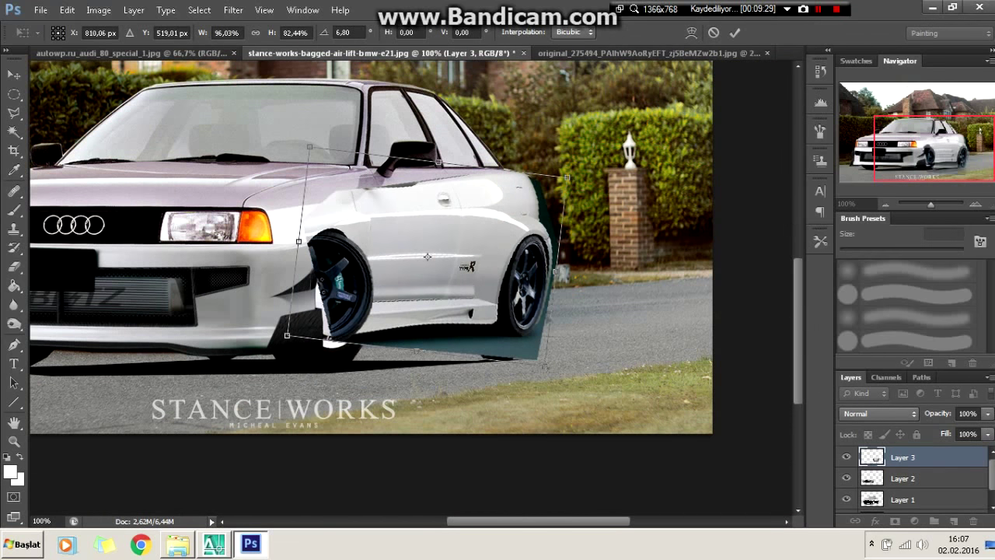
key(ctrl+plus)
drag(197, 170, 204, 218)
mouse_move(660, 140)
mouse_down()
mouse_move(688, 134)
mouse_move(692, 144)
mouse_up()
drag(673, 97, 653, 104)
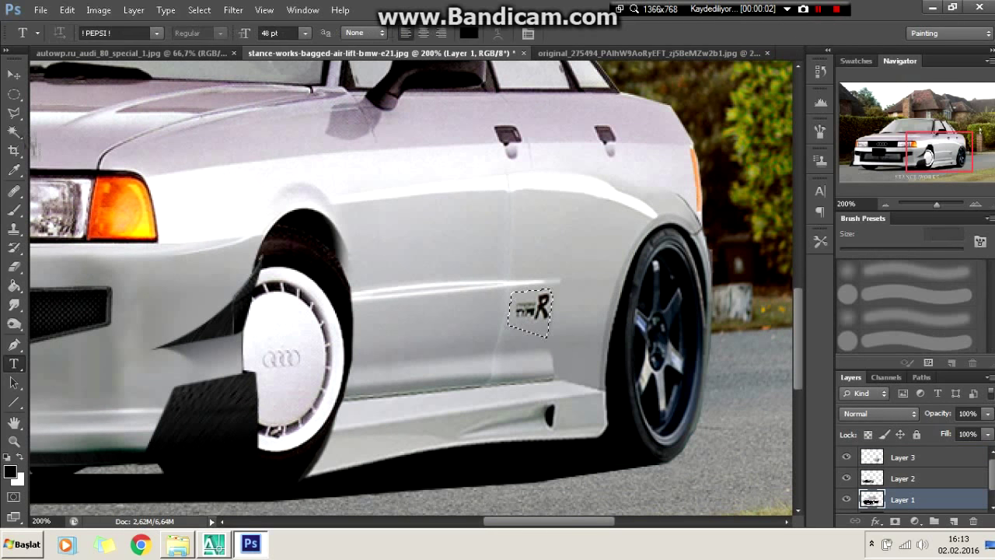
Smudge the door area on Layer 3 with an 11 px brush to blend the seams
click(17, 308)
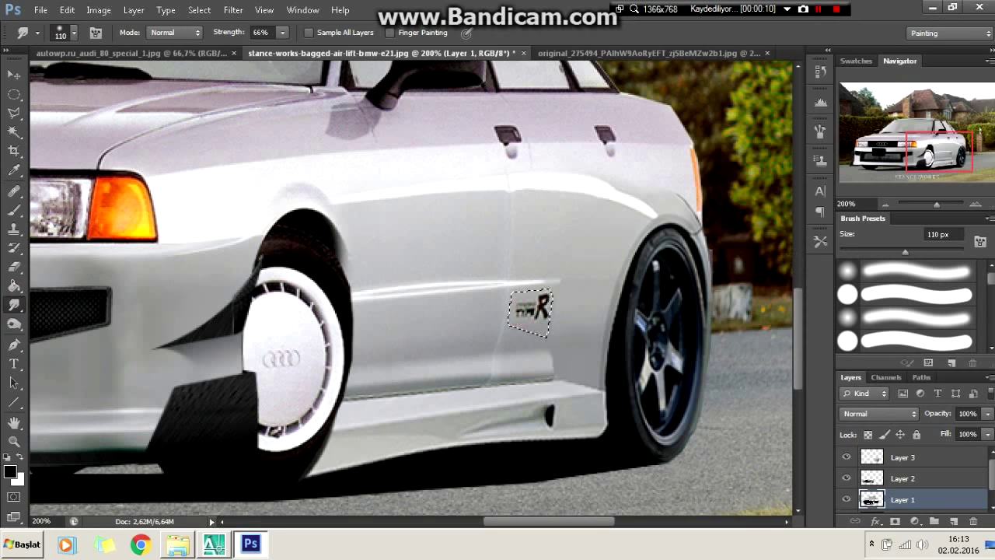
click(895, 457)
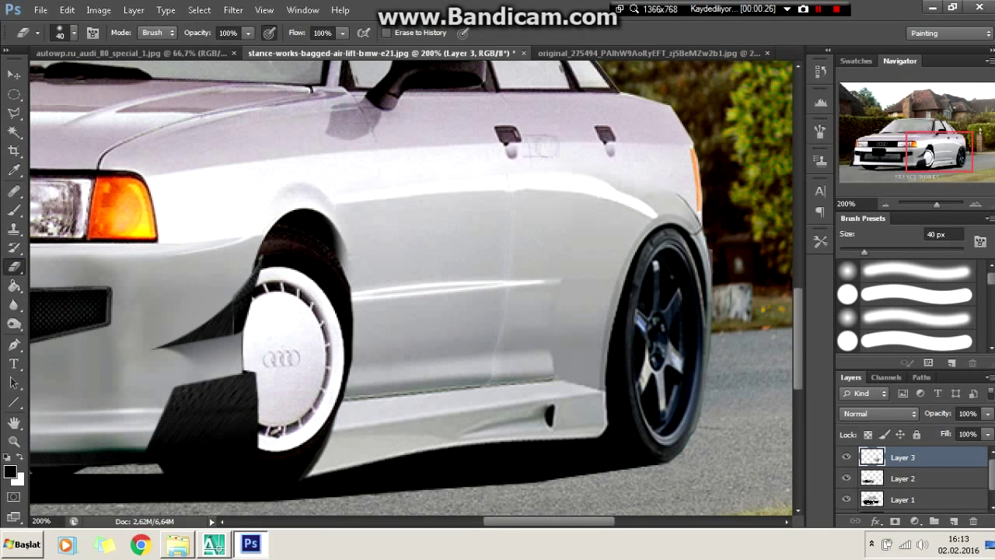
drag(14, 304, 62, 334)
click(61, 32)
click(516, 223)
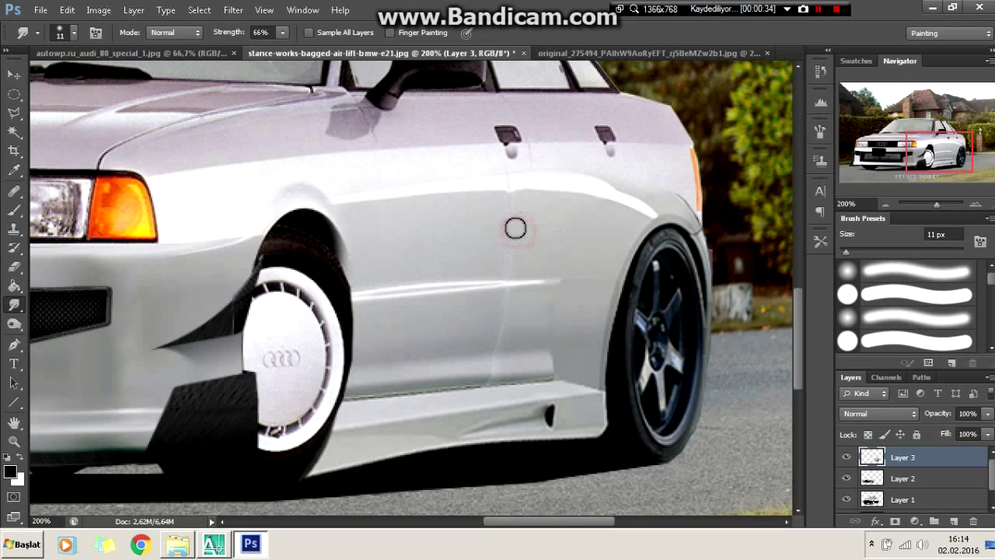
drag(519, 183, 515, 270)
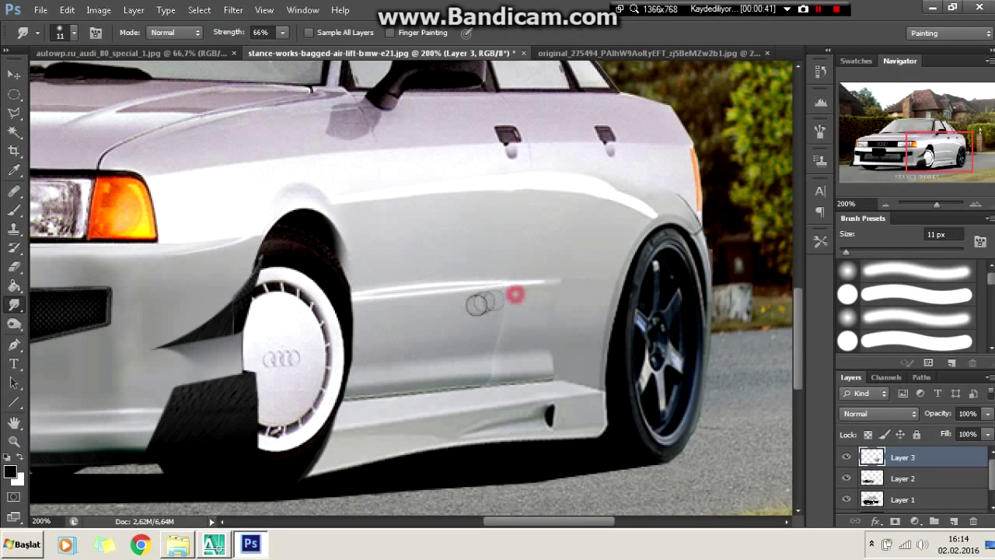
scroll(562, 227, up, 1)
Draw a Pen path along the door edge and stroke it with a 1 px brush at 21% opacity
key(p)
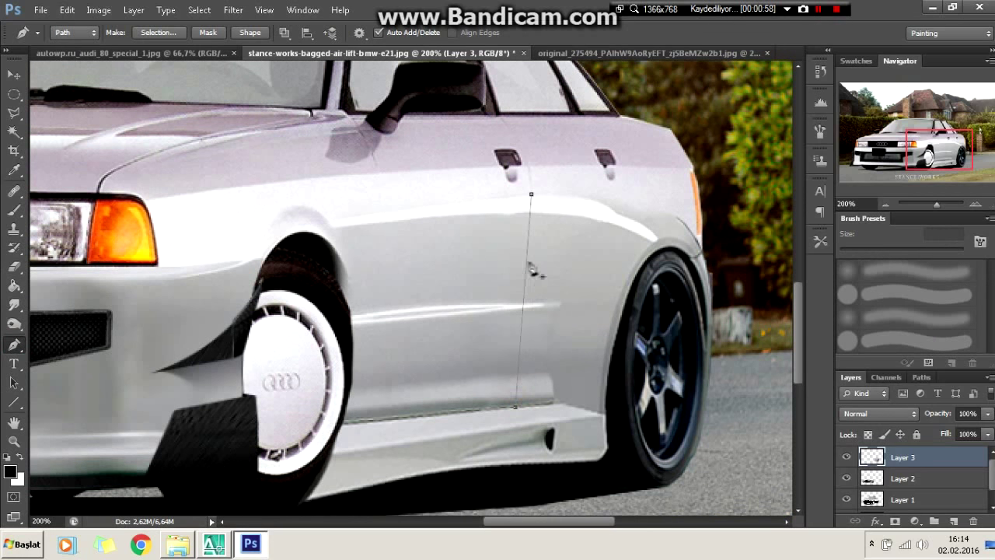
click(537, 281)
key(b)
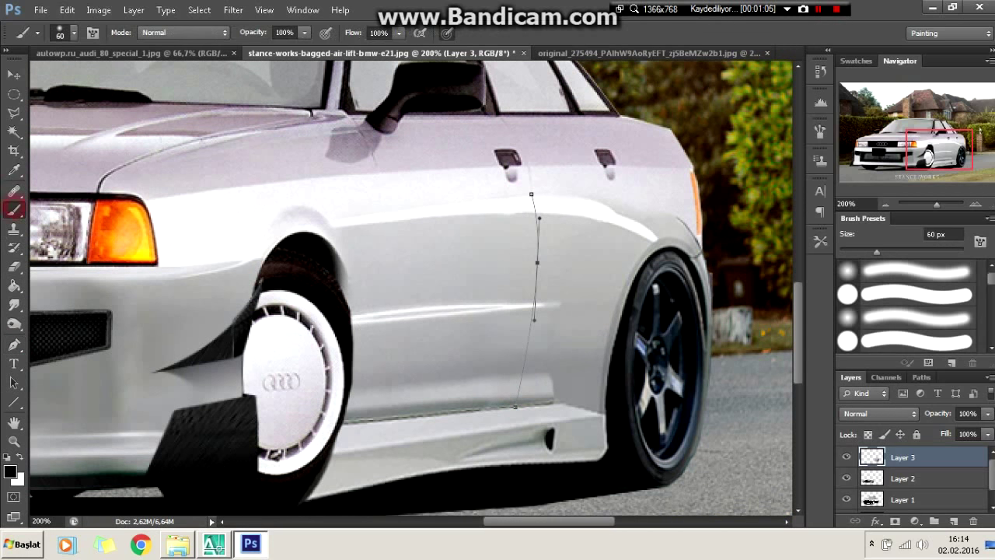
click(64, 33)
key(Return)
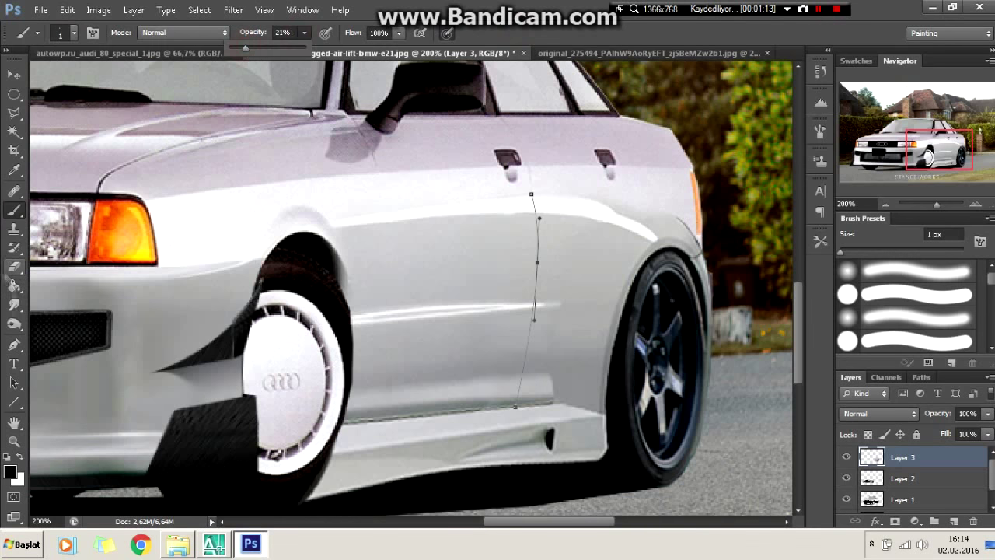
key(p)
right_click(490, 87)
click(595, 190)
key(ctrl+minus)
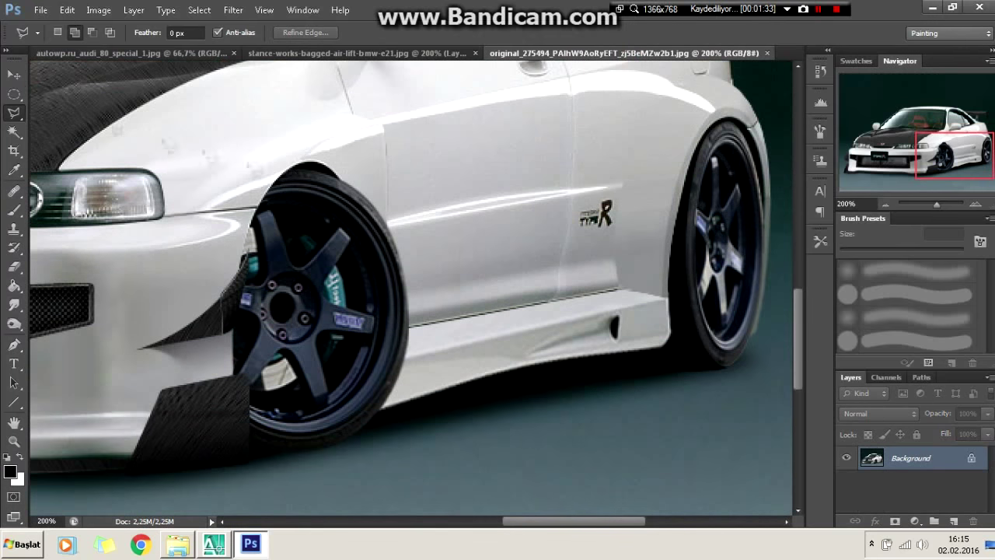
Select the Integra's front wheel with an ellipse, trim it, and place it in the Audi file
key(m)
drag(177, 169, 406, 451)
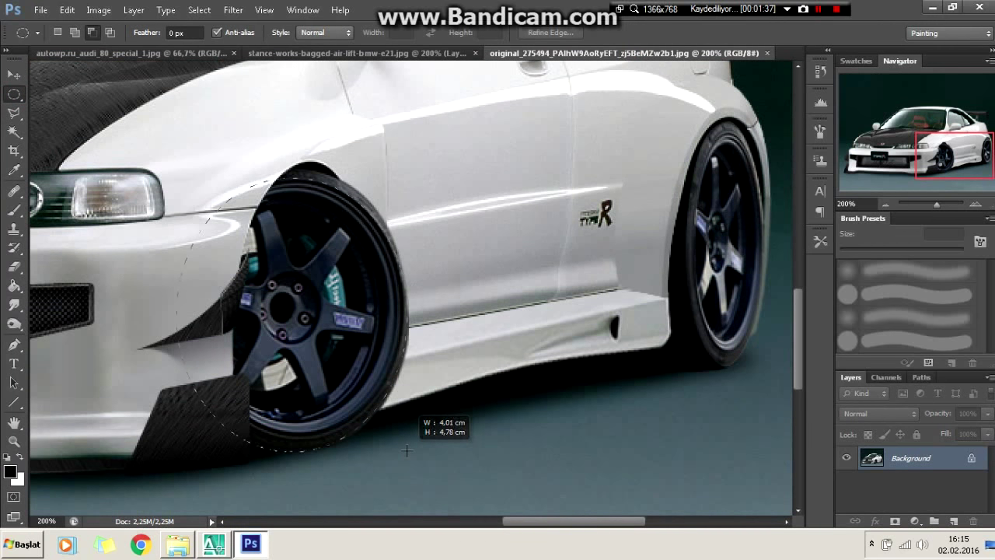
key(ctrl+t)
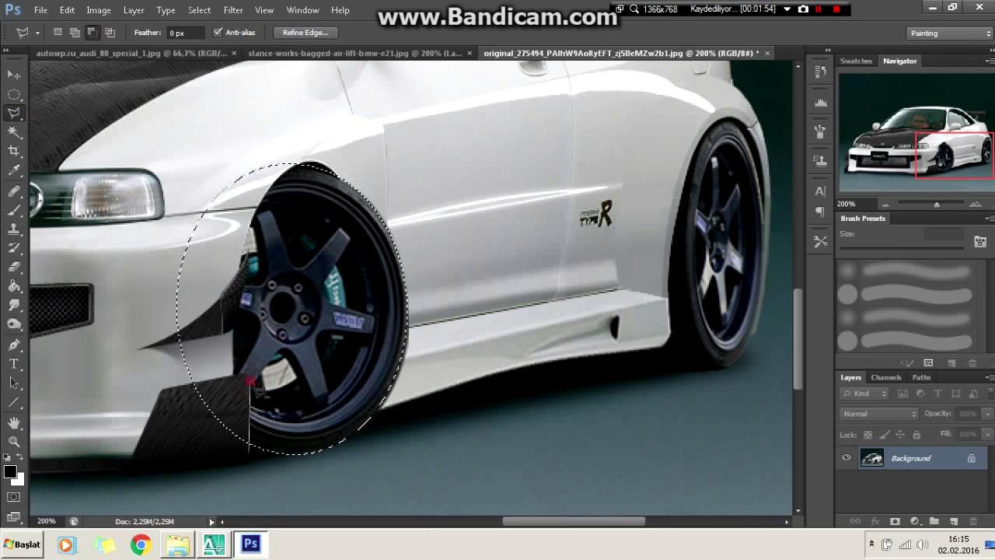
click(313, 145)
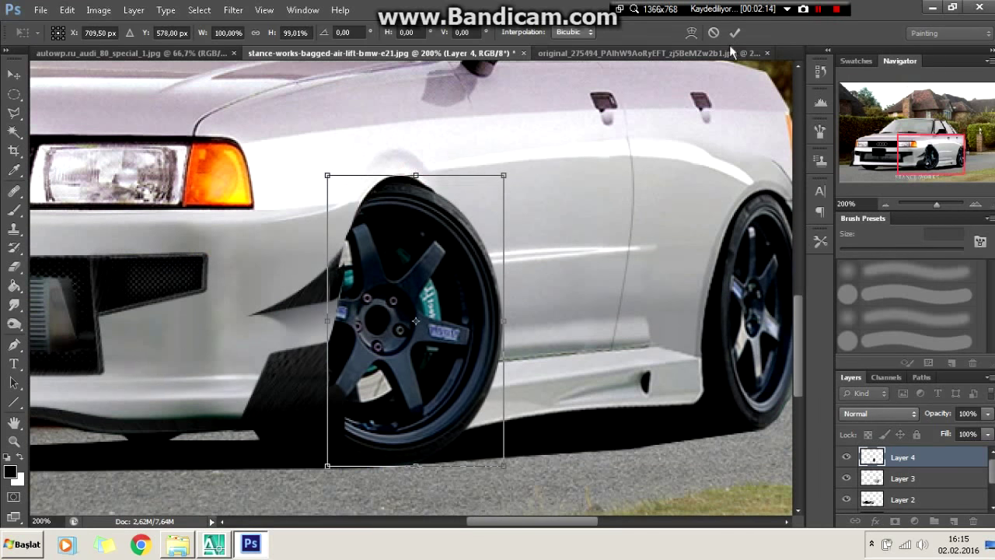
click(734, 32)
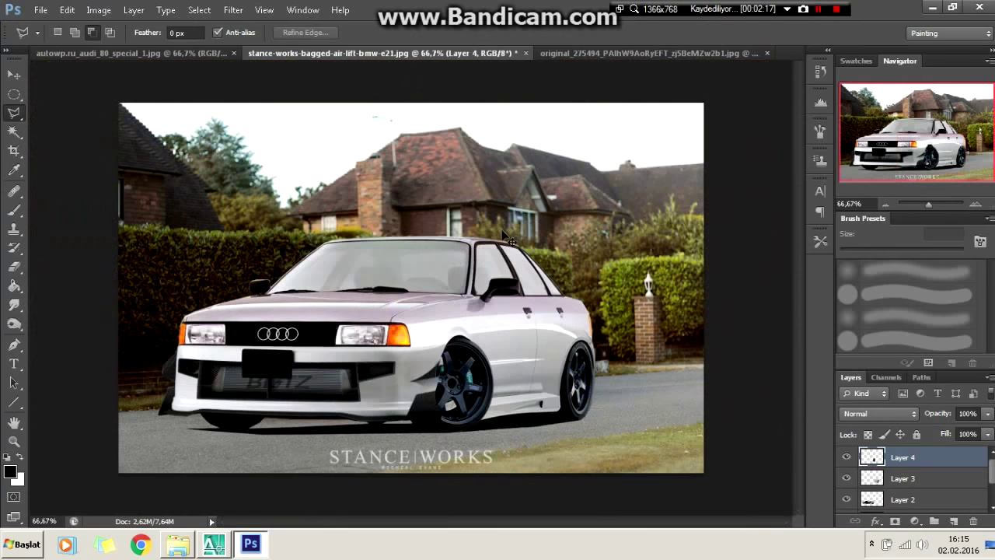
Squash the pasted wheel to about 89.5% height to fit the Audi's front arch
key(ctrl+plus)
key(ctrl+plus)
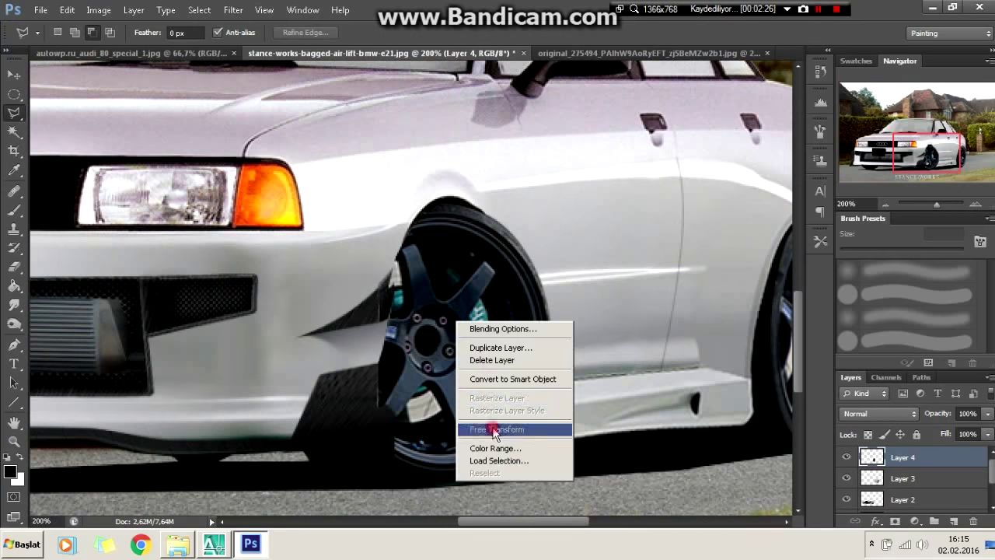
click(497, 429)
drag(454, 192, 454, 222)
key(Return)
Outline the bumper in front of the wheel with a straight-edged Polygonal Lasso selection
key(l)
click(846, 457)
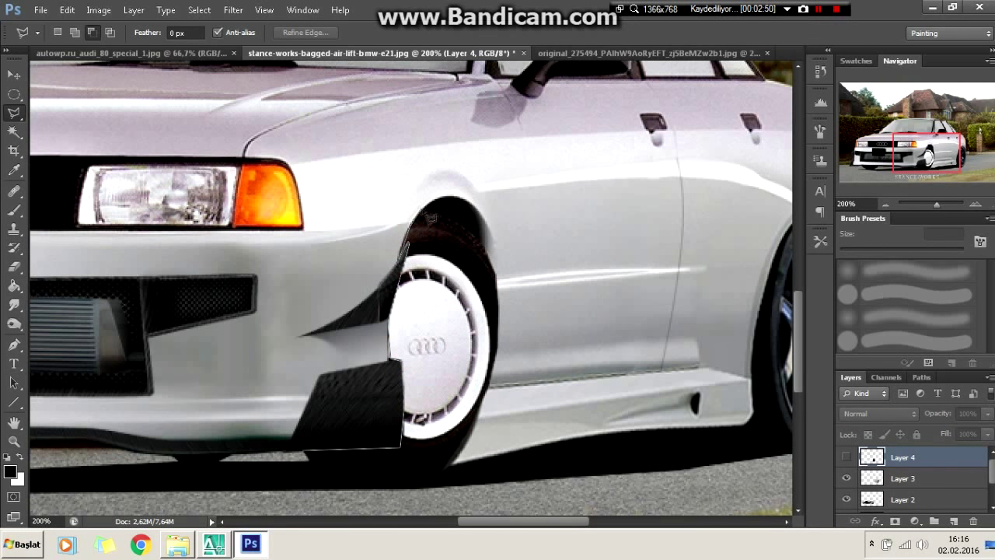
double_click(226, 178)
click(847, 458)
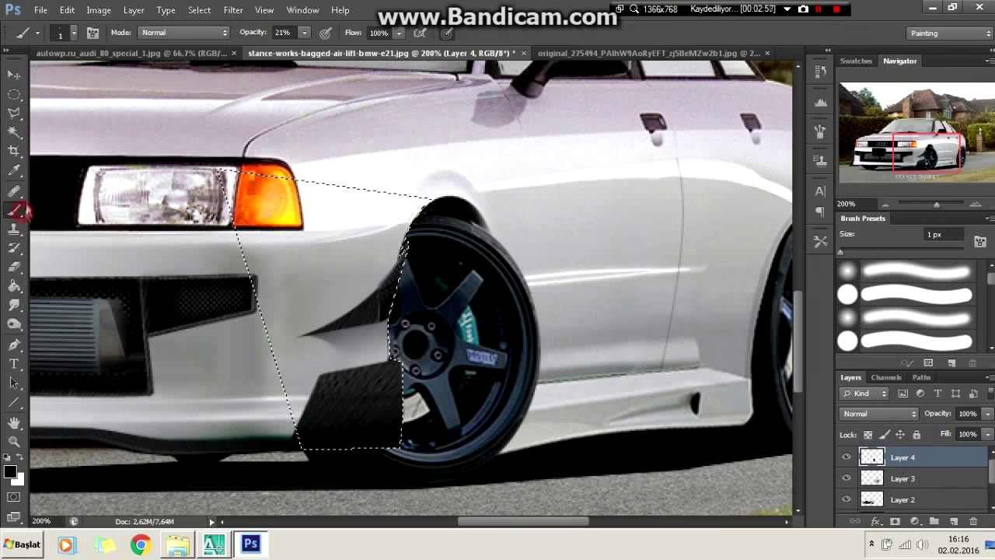
Paint out the new wheel where it overlaps the bumper with a 65 px brush, then deselect
click(14, 210)
click(38, 33)
click(70, 78)
click(404, 241)
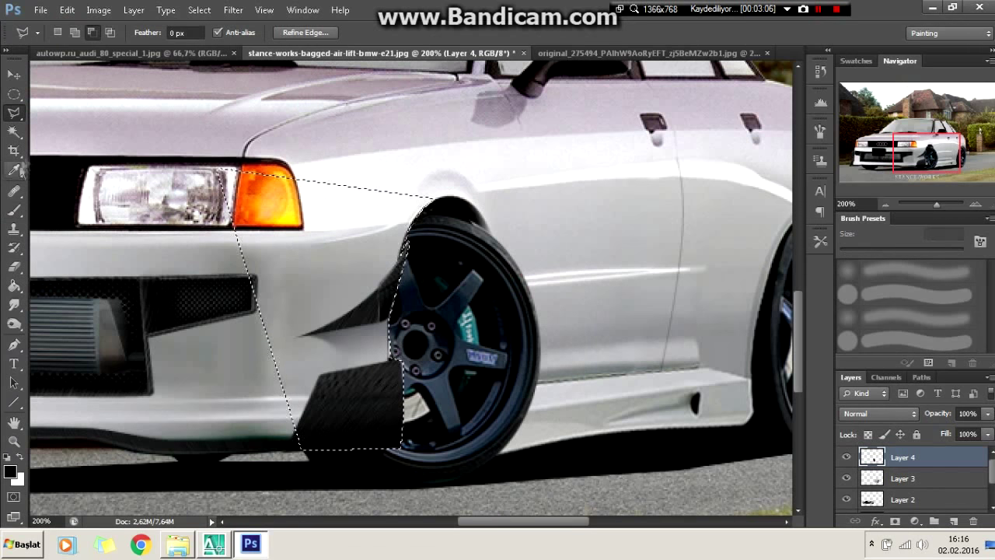
drag(404, 241, 396, 412)
key(l)
right_click(287, 180)
click(303, 187)
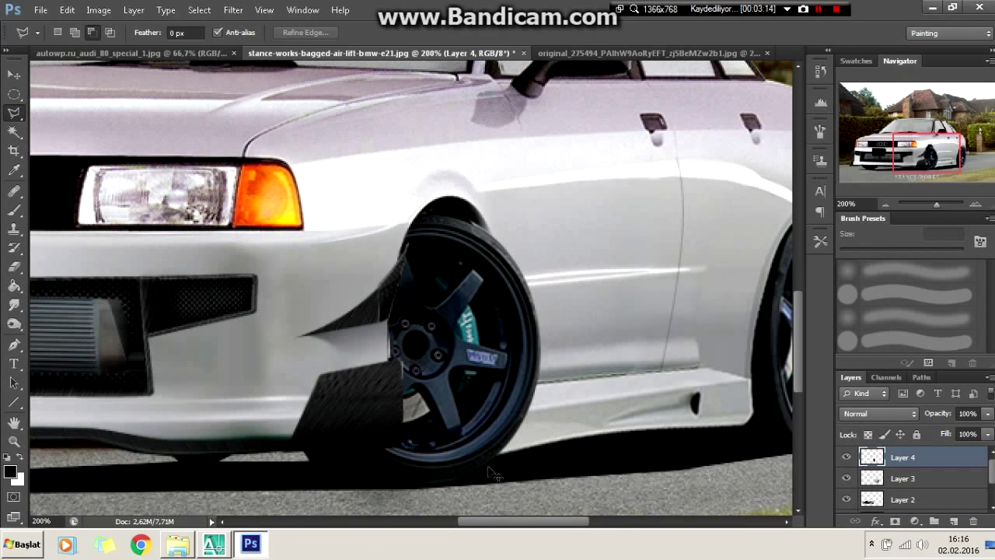
Flatten all layers into a single Background layer
key(ctrl+minus)
key(ctrl+minus)
click(14, 93)
right_click(902, 457)
click(910, 366)
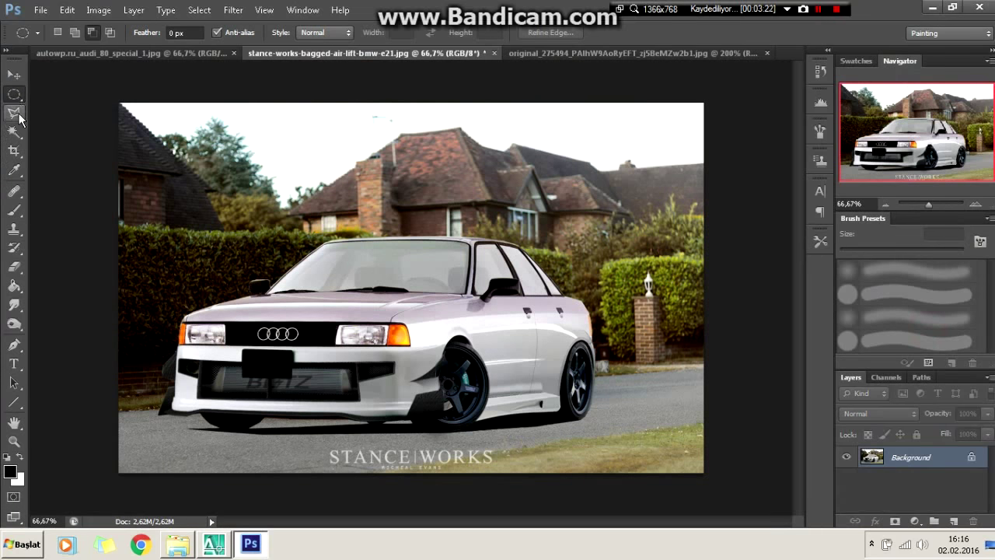
Crop the image to the car area, cutting off the watermark strip
drag(793, 420, 117, 129)
key(ctrl+plus)
key(ctrl+plus)
scroll(365, 435, down, 2)
scroll(365, 435, left, 5)
key(ctrl+minus)
key(ctrl+minus)
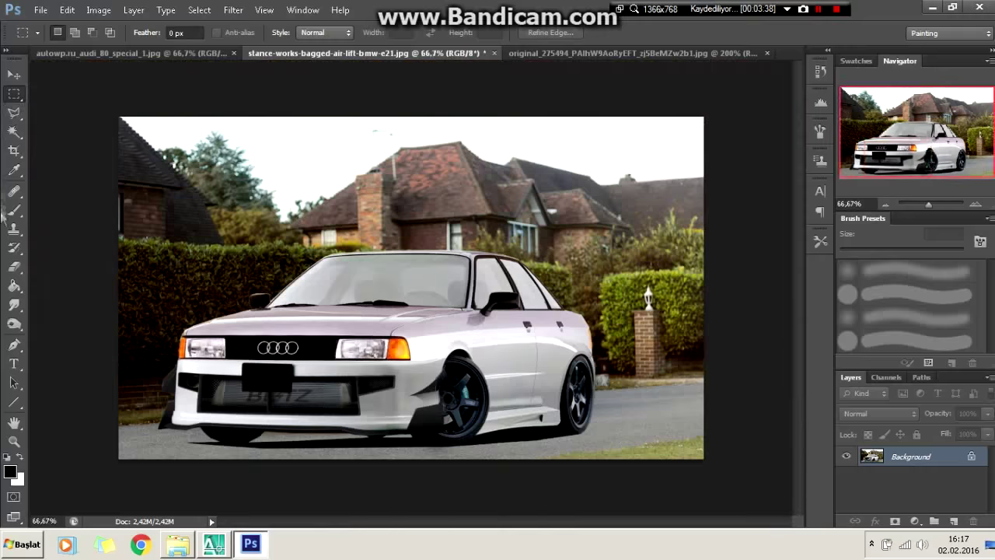
Draw a Pen path along the bottom of the car and convert it to a shadow selection
key(p)
click(577, 435)
click(189, 443)
click(308, 461)
click(116, 465)
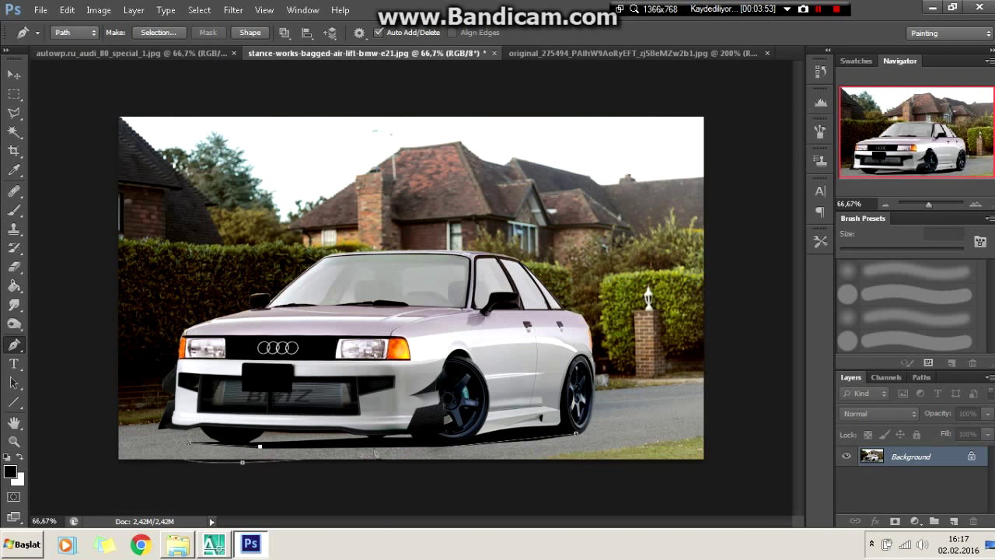
right_click(563, 418)
click(607, 225)
Pick the Brush tool with a large 156 px soft brush for the shadow
click(573, 155)
key(b)
click(76, 32)
click(112, 80)
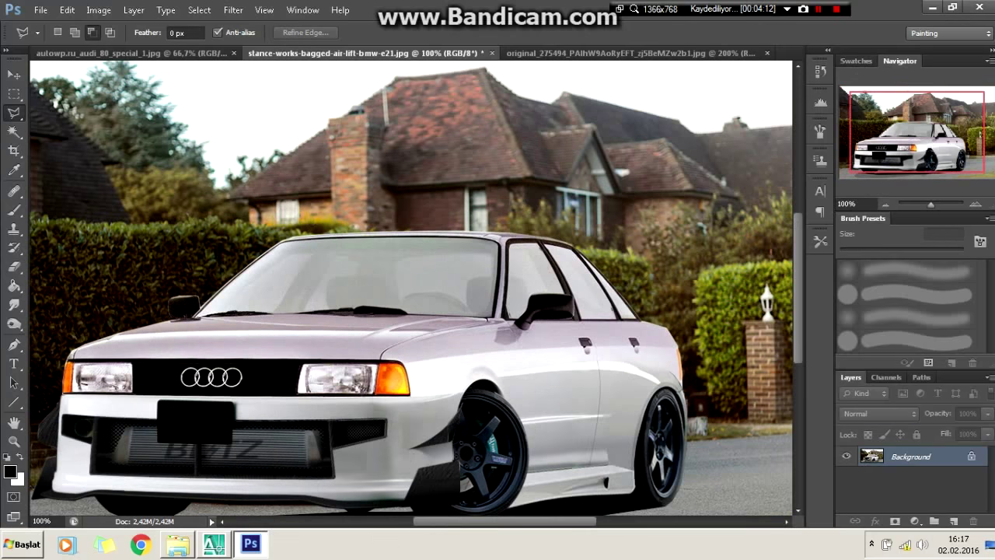
key(ctrl+plus)
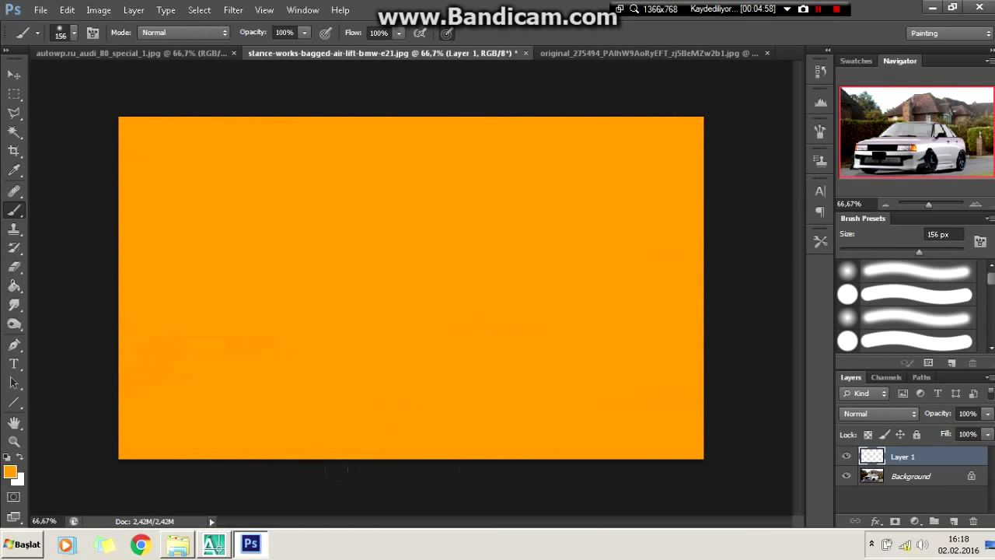
Set the orange Layer 1 to Multiply blend mode and 25% opacity
click(878, 413)
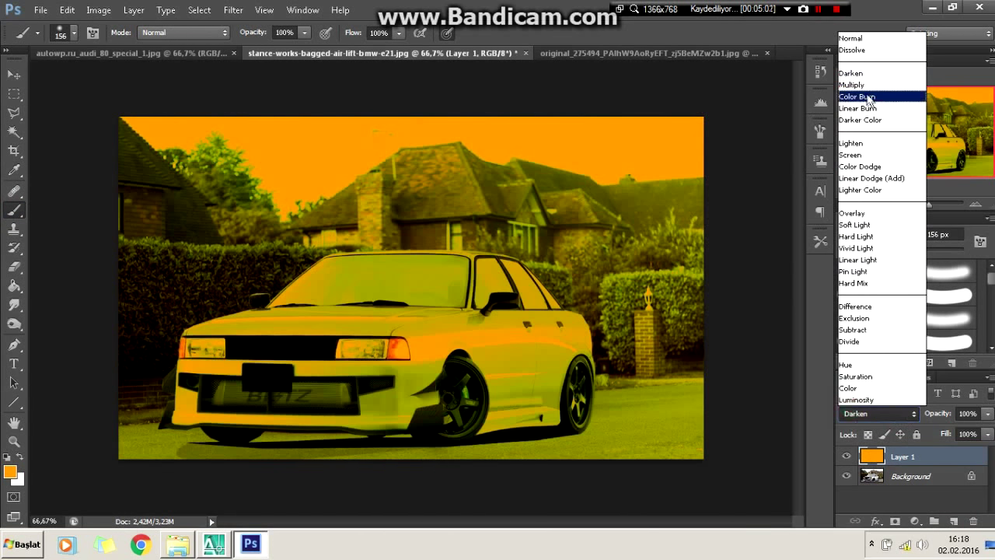
click(863, 86)
drag(984, 418, 931, 433)
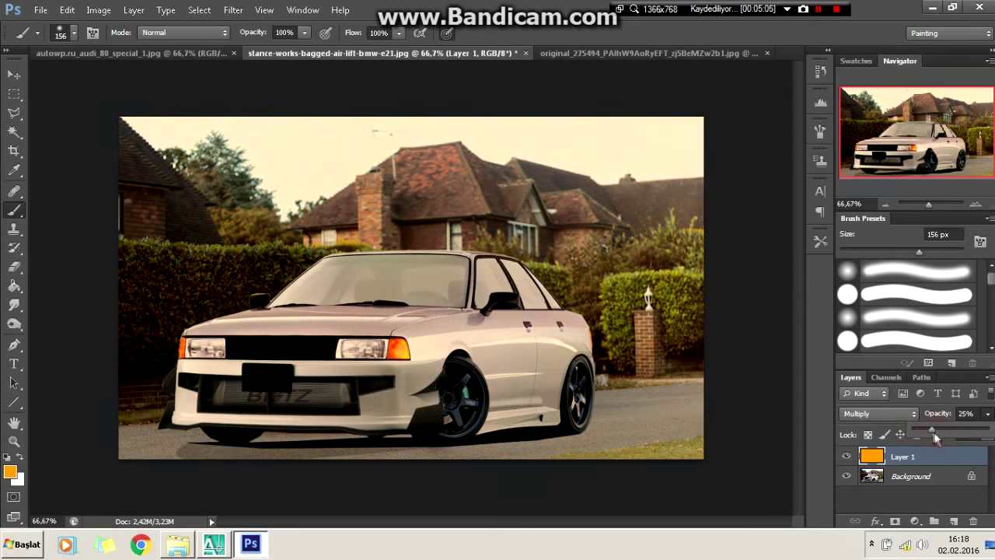